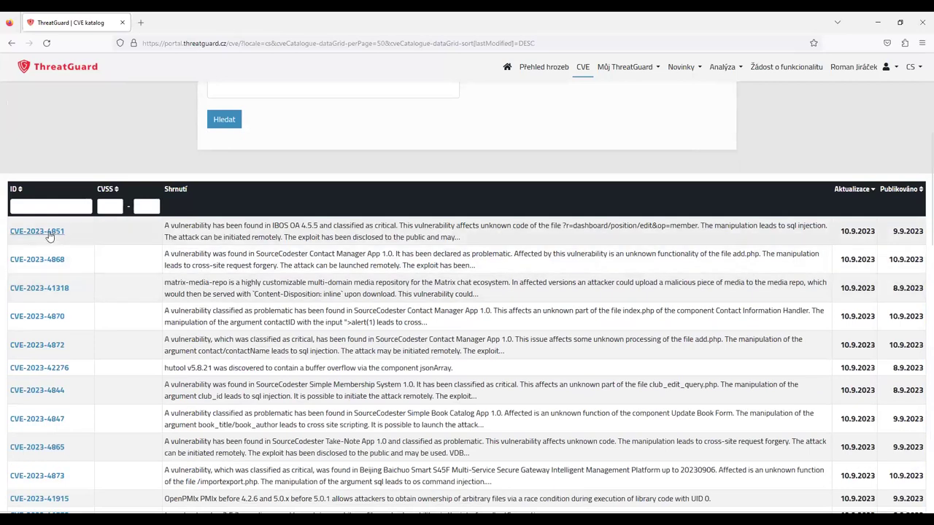
Open the CVE-2023-4851 record from the CVE catalogue and expand its full summary (Shrnutí).
left_click(45, 232)
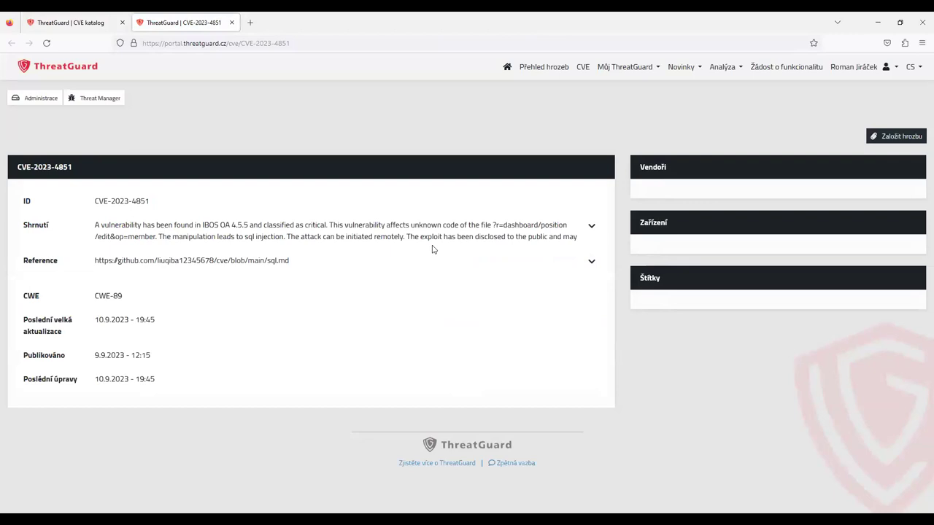
left_click(591, 227)
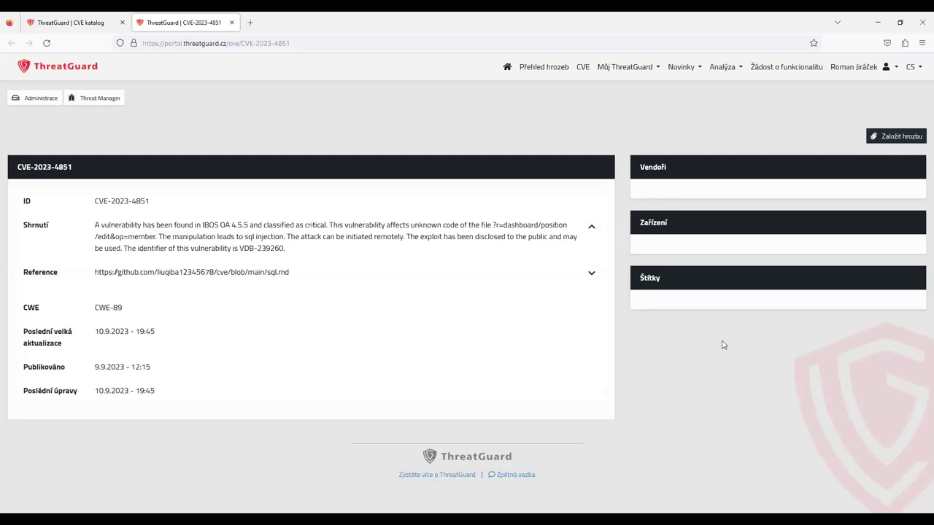
Open the saved filters (Mé filtry), apply the Cisco/Fortinet filter and browse the matching threats.
left_click(623, 76)
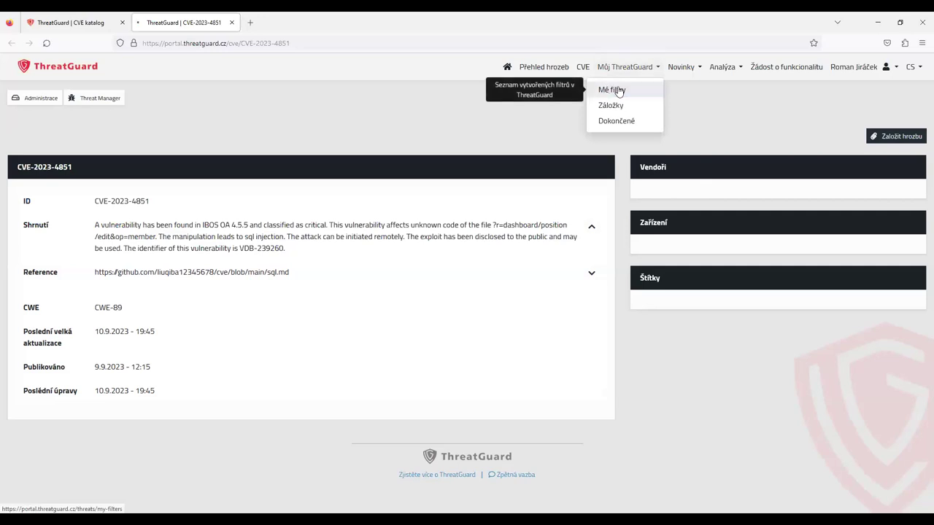
left_click(618, 91)
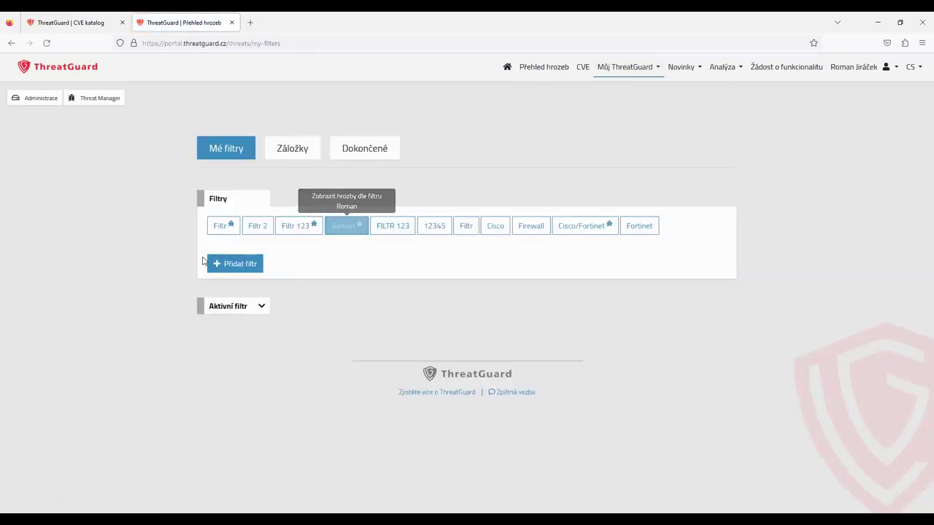
left_click(587, 231)
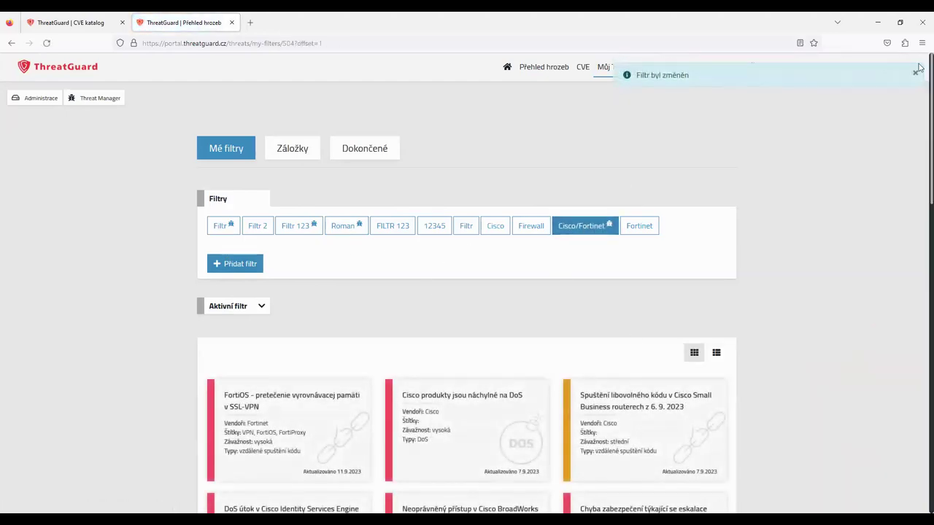
scroll(919, 68, "down", 5)
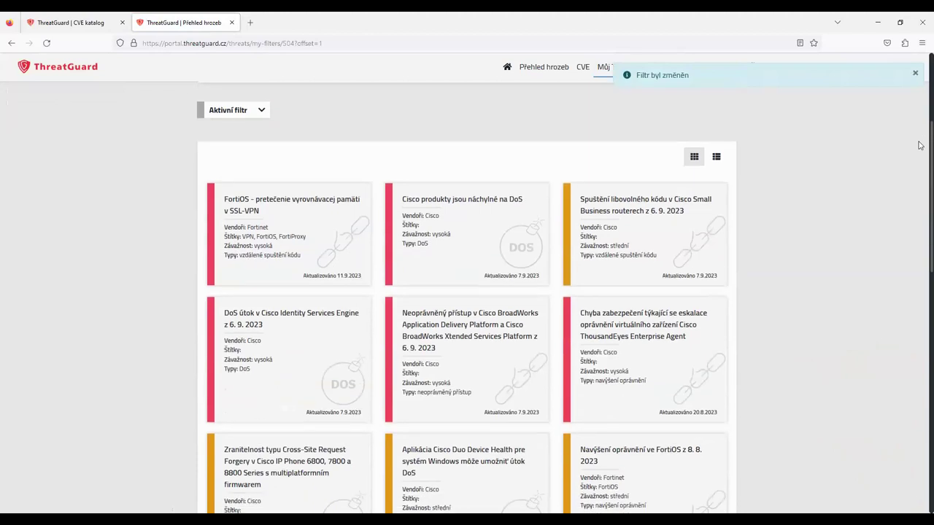
scroll(920, 170, "down", 5)
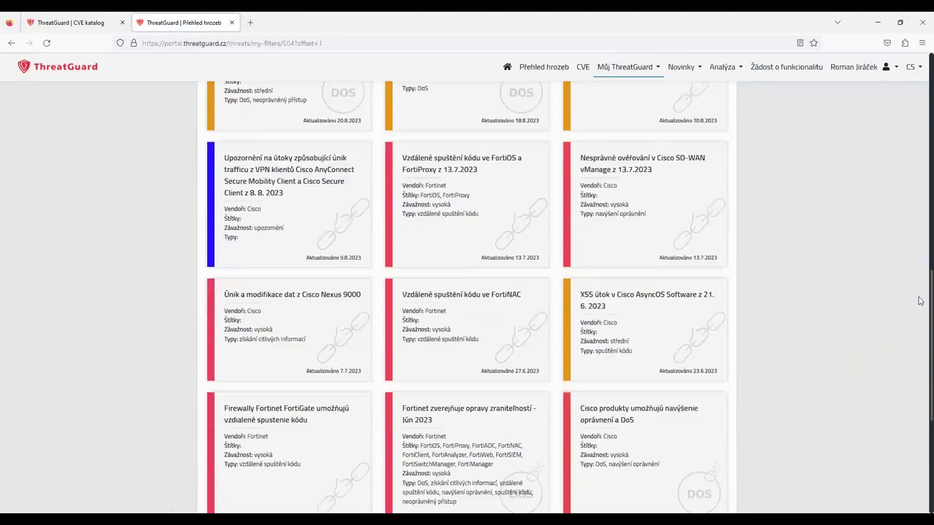
scroll(919, 327, "up", 5)
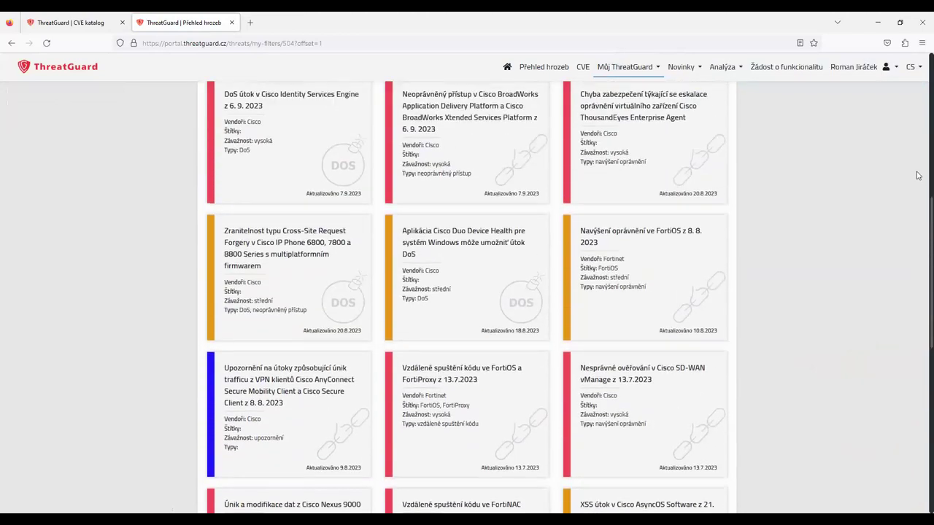
scroll(915, 153, "up", 3)
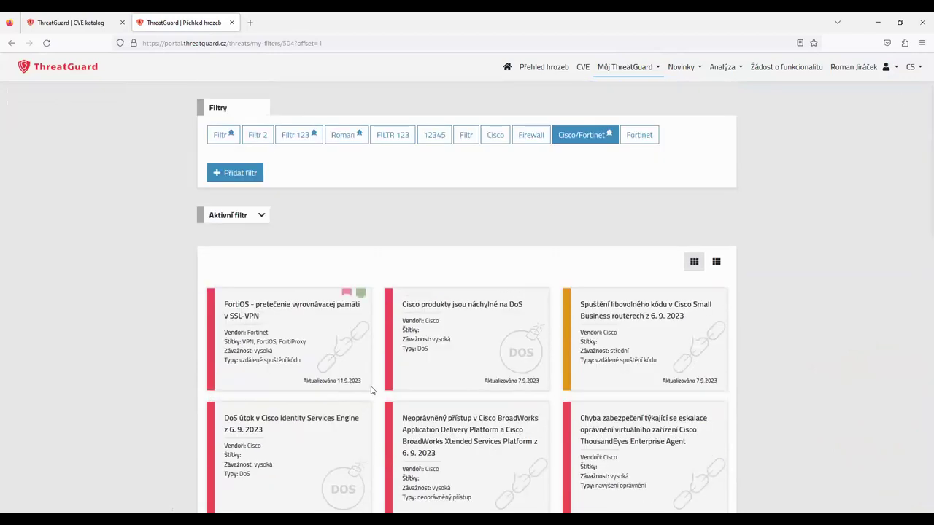
Expand the active Cisco/Fortinet filter's settings and look through the available vendors (Vendoři) without choosing another one.
left_click(232, 219)
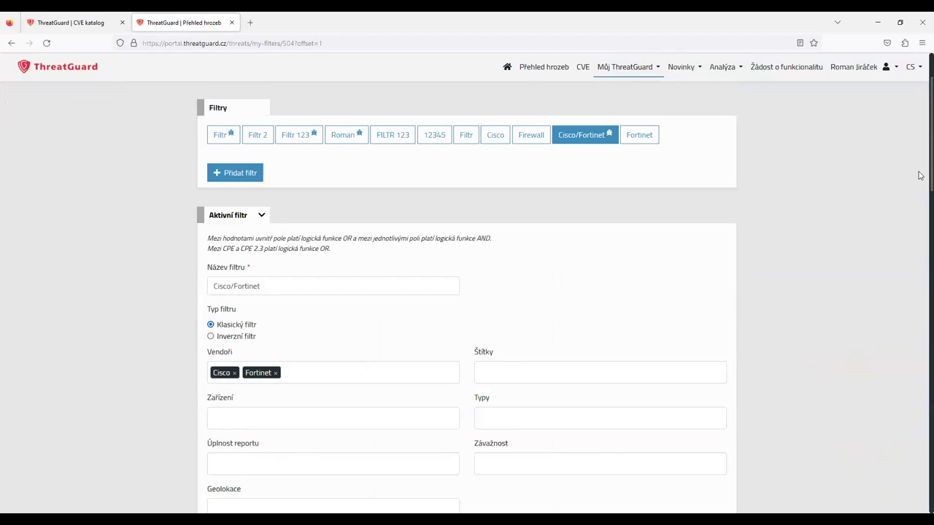
scroll(920, 190, "down", 2)
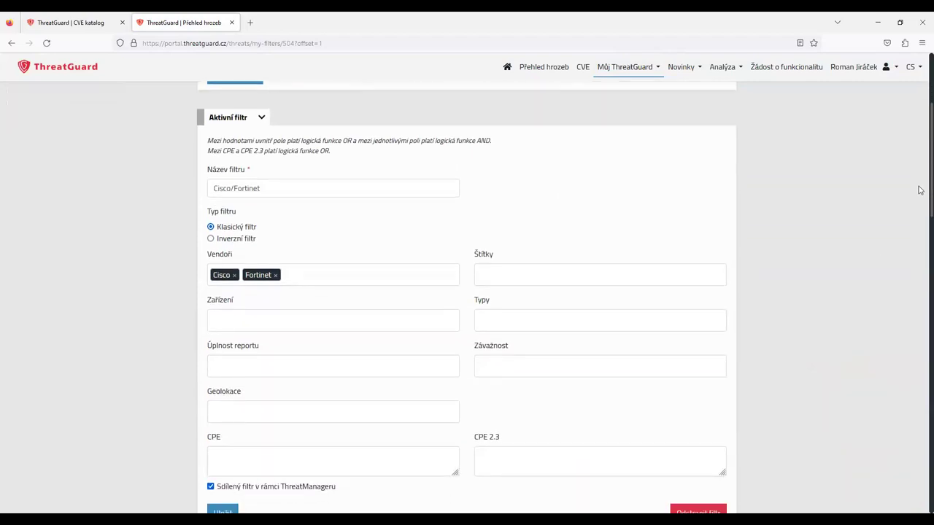
left_click(299, 282)
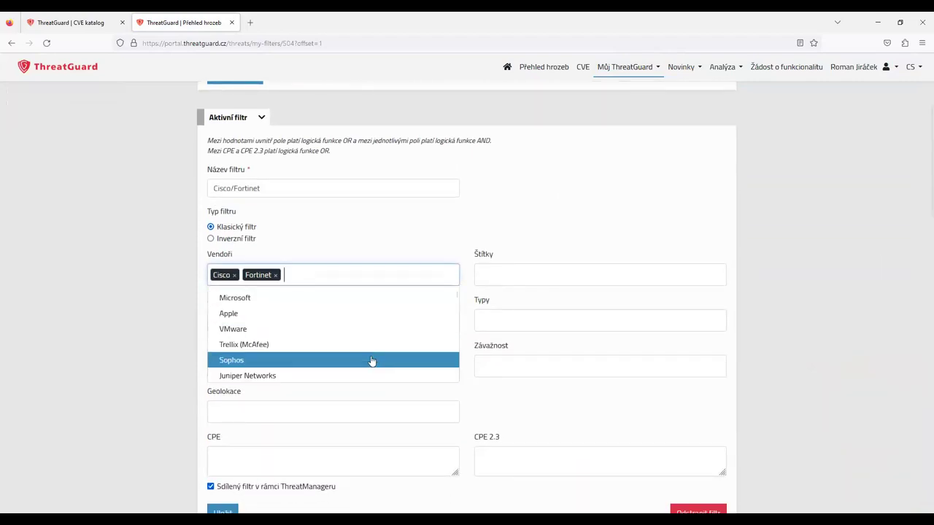
left_click_drag(456, 298, 457, 365)
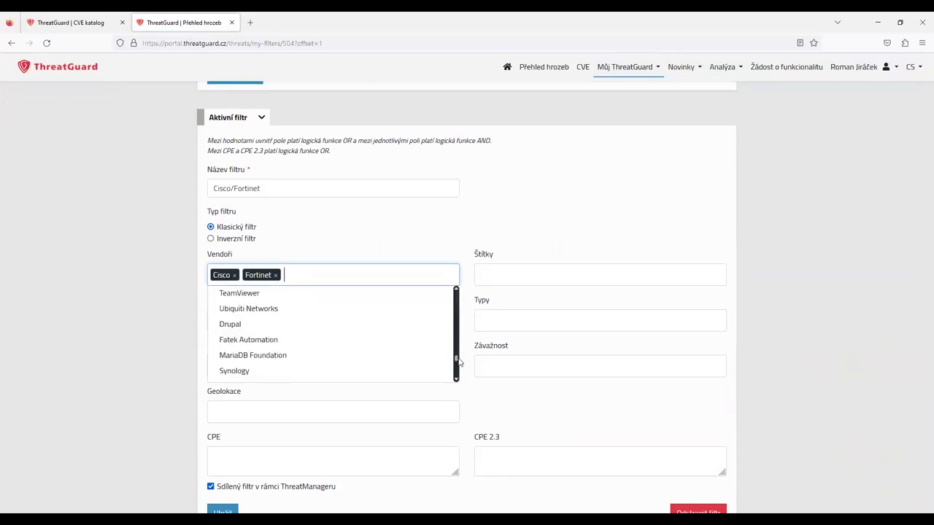
left_click(438, 221)
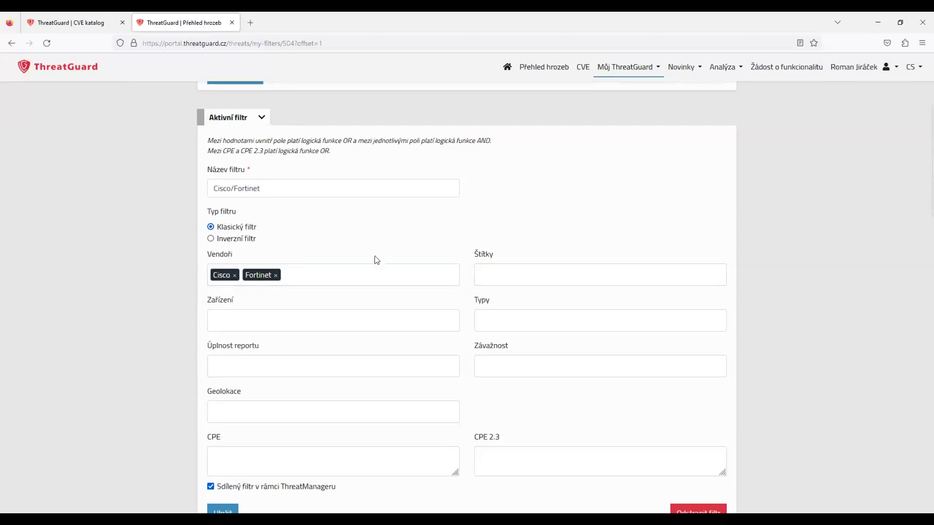
Inspect the available options for devices (Zařízení), tags (Štítky) and threat types (Typy) in the Cisco/Fortinet filter.
left_click(278, 326)
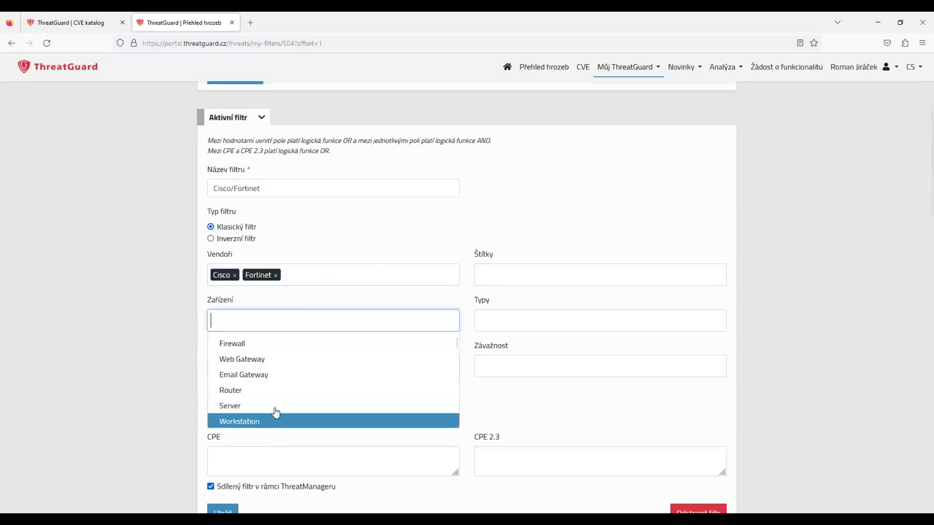
left_click(349, 229)
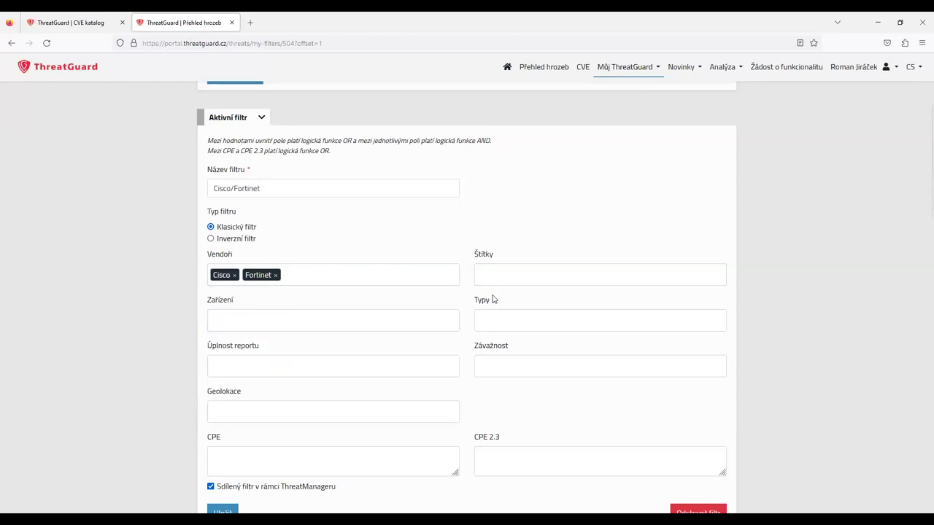
left_click(504, 275)
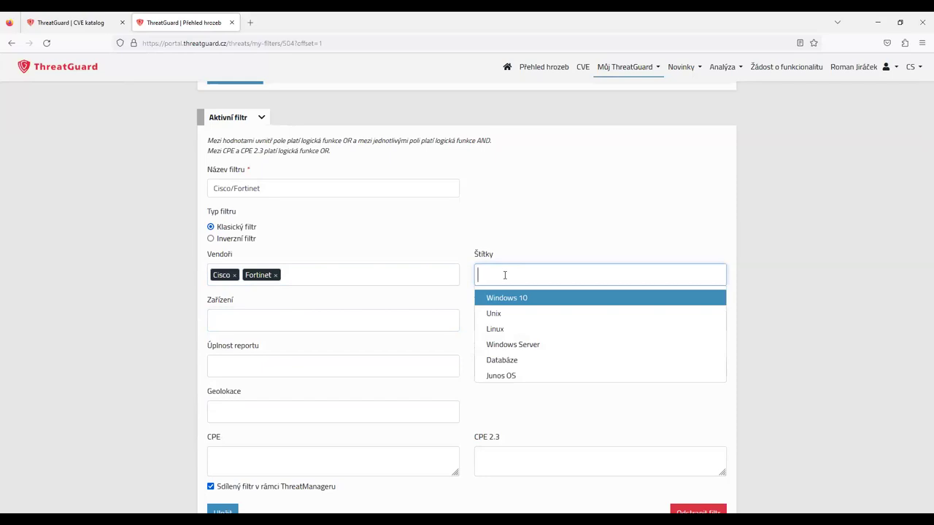
left_click(518, 247)
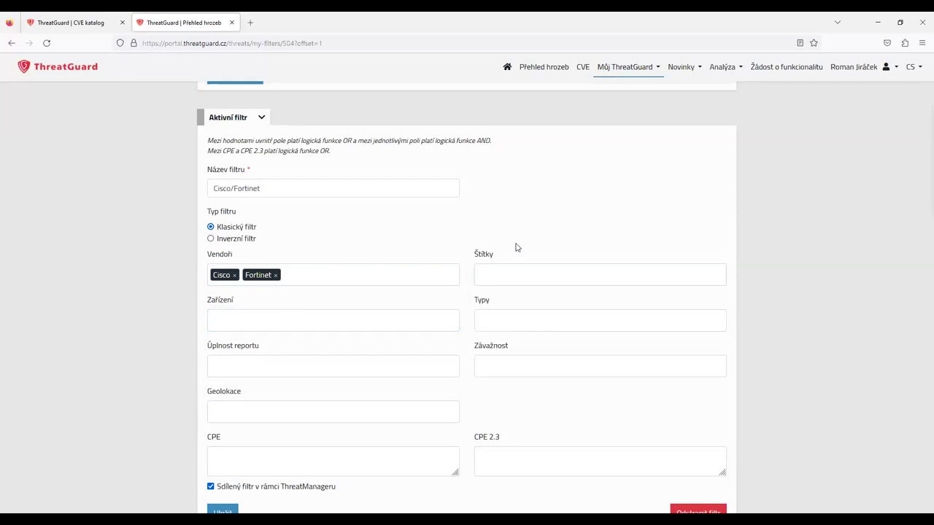
left_click(491, 314)
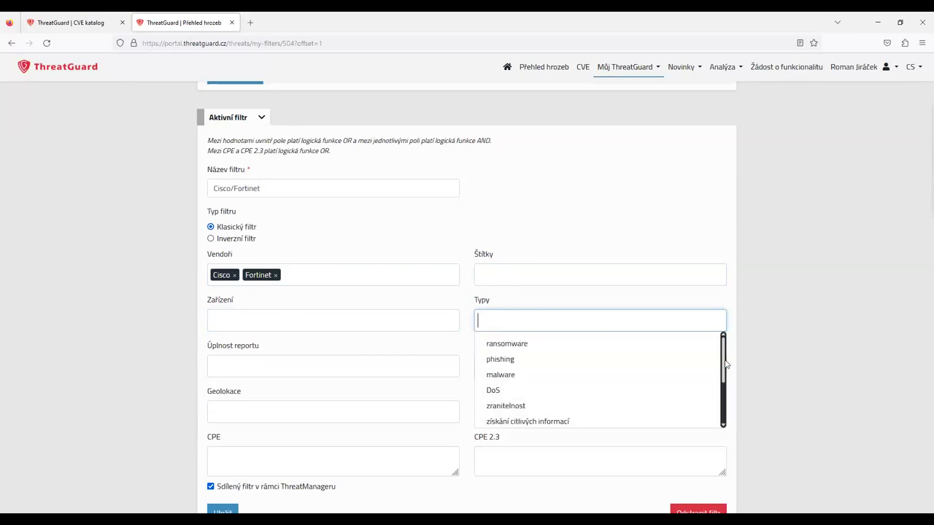
left_click_drag(724, 363, 734, 405)
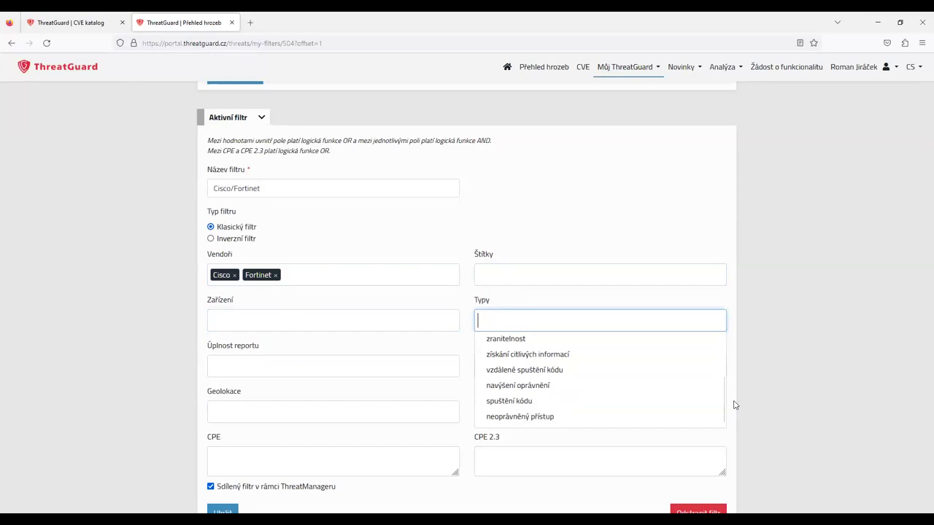
left_click(611, 231)
Inspect the report completeness (Úplnost reportu) and severity (Závažnost) options, and review the remaining fields of the filter form.
left_click(344, 366)
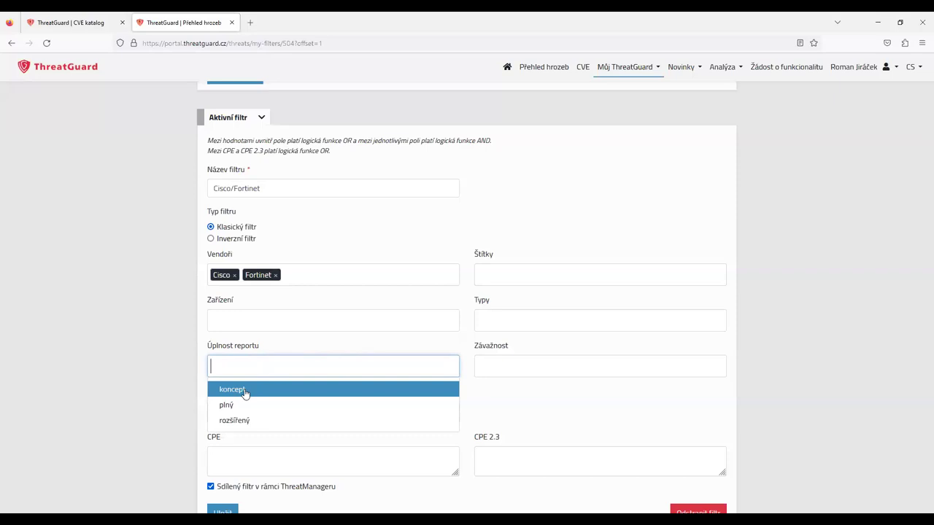
left_click(504, 403)
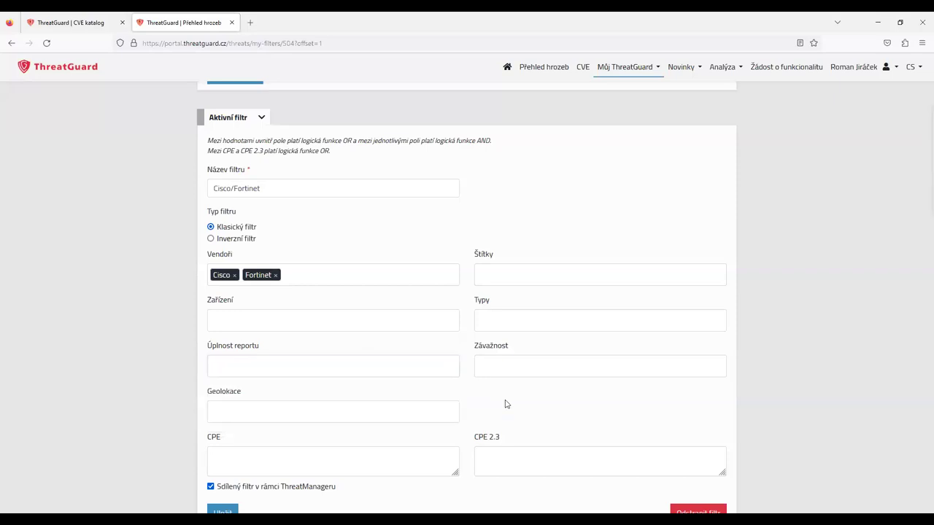
left_click(506, 366)
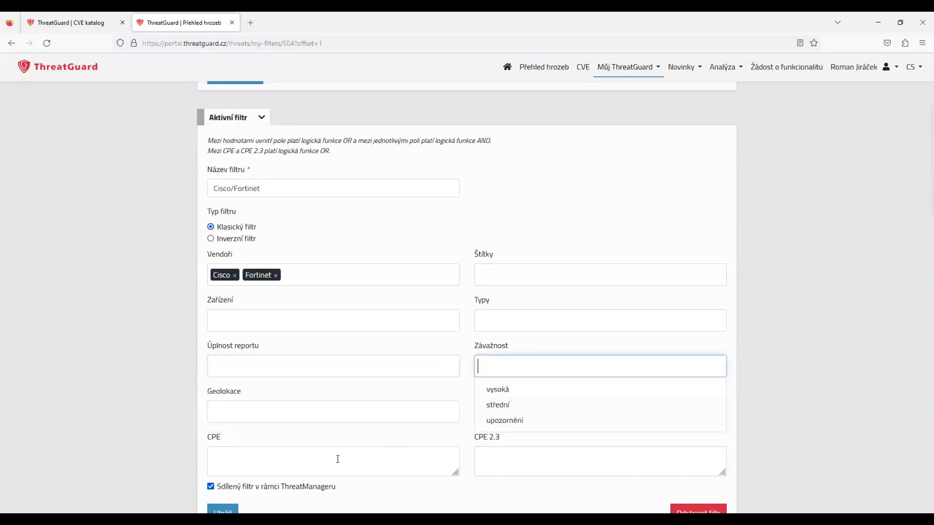
left_click(596, 218)
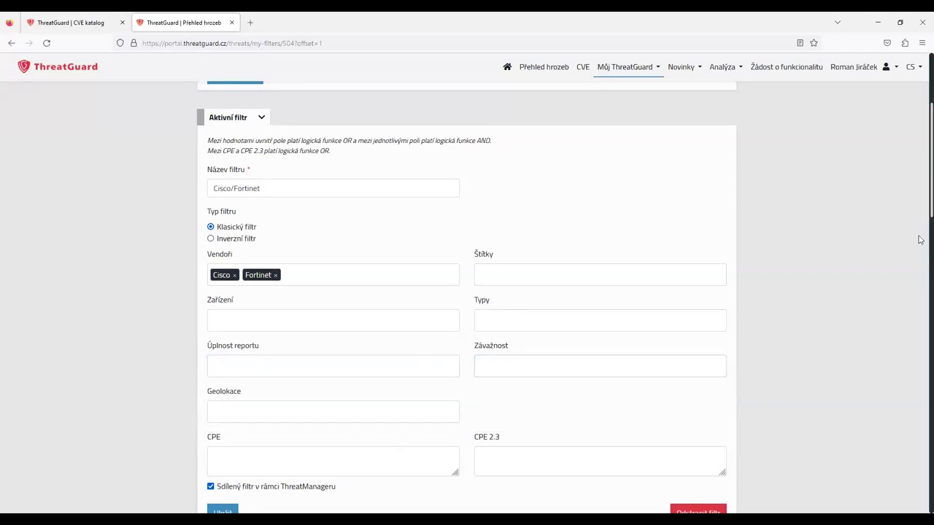
scroll(920, 241, "down", 3)
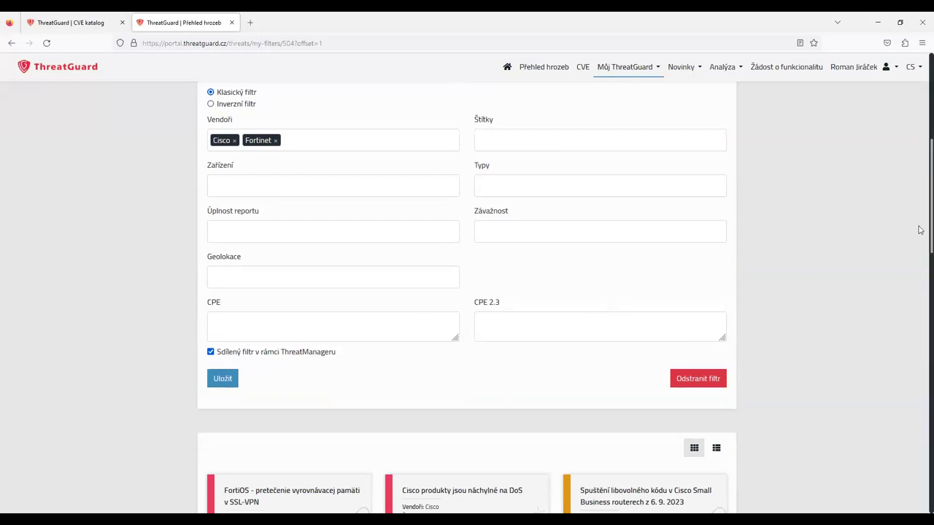
scroll(920, 202, "up", 1)
scroll(920, 203, "up", 2)
scroll(920, 195, "up", 4)
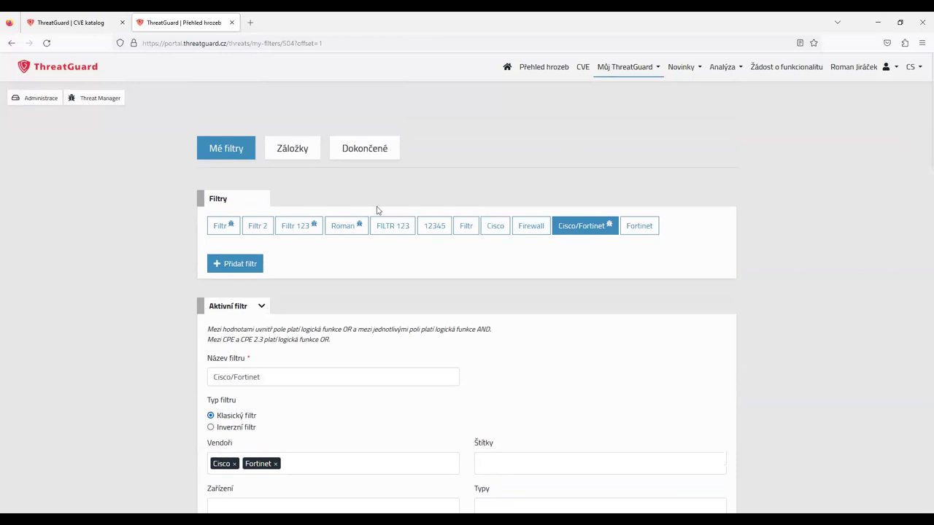
View the bookmarked threats (Záložky) and the threats marked as completed (Dokončené).
left_click(297, 156)
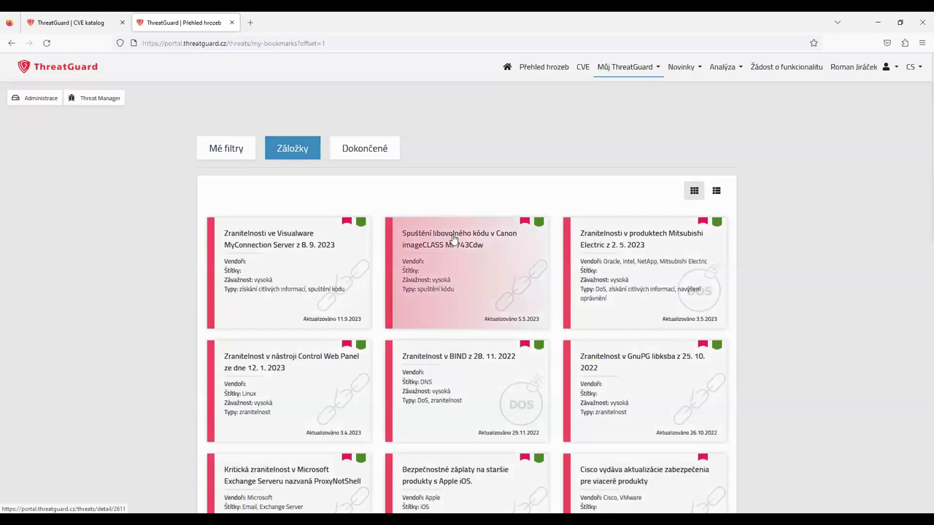
left_click(371, 156)
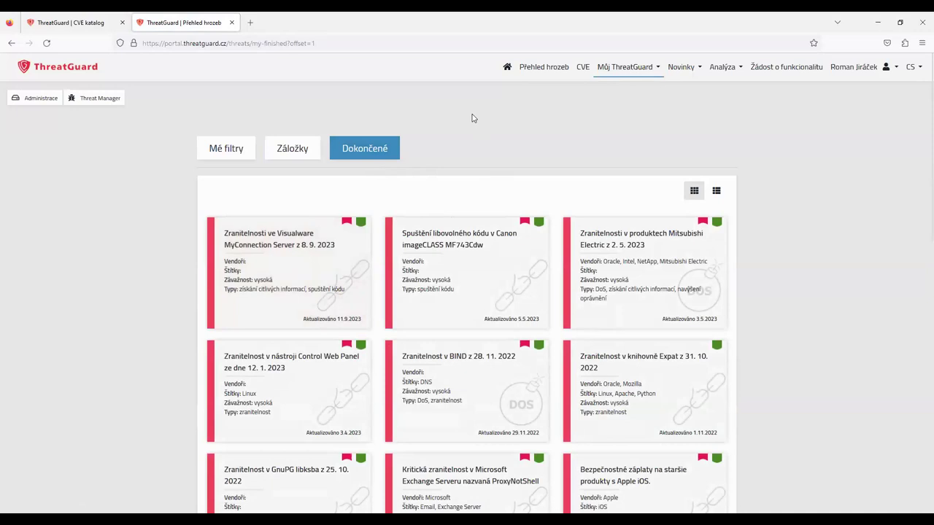
left_click(609, 68)
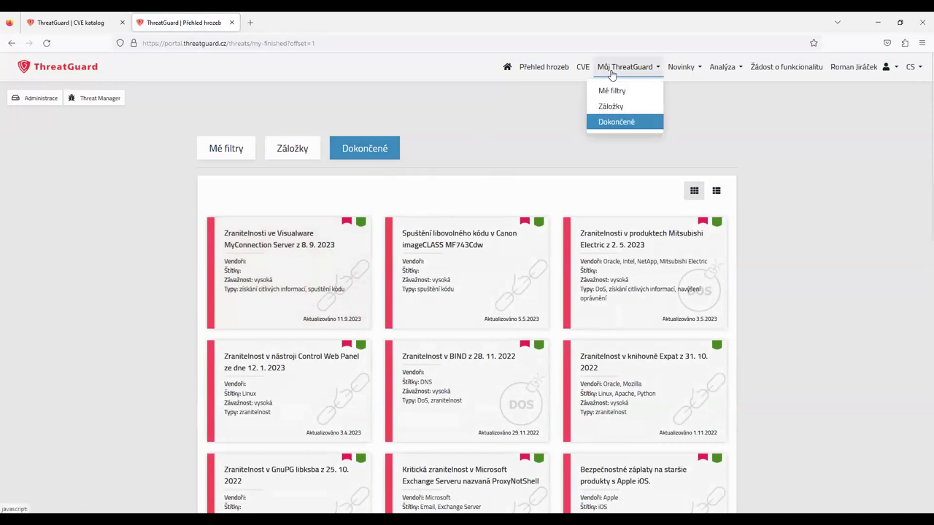
left_click(676, 70)
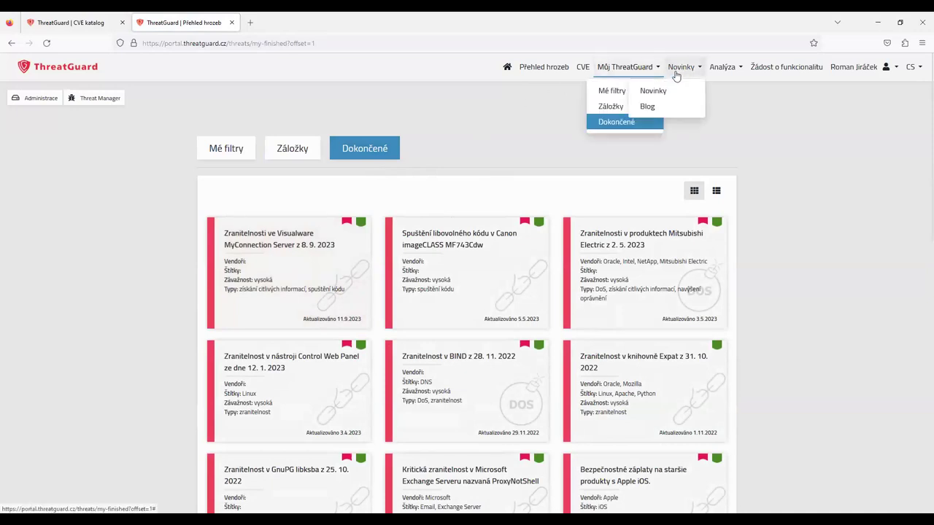
left_click(735, 104)
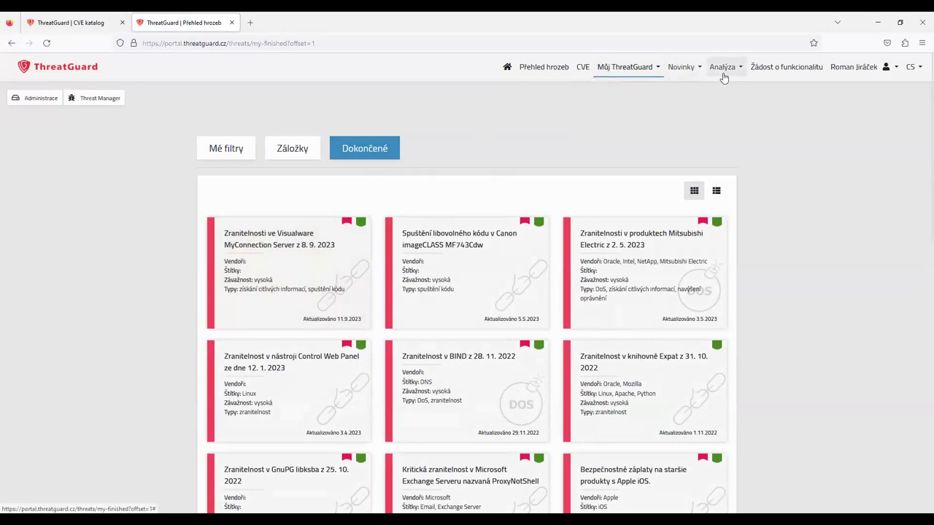
Open the Trellix file analysis page and review its score scale, submission methods and list of submitted files (Odeslané soubory).
left_click(722, 68)
left_click(719, 90)
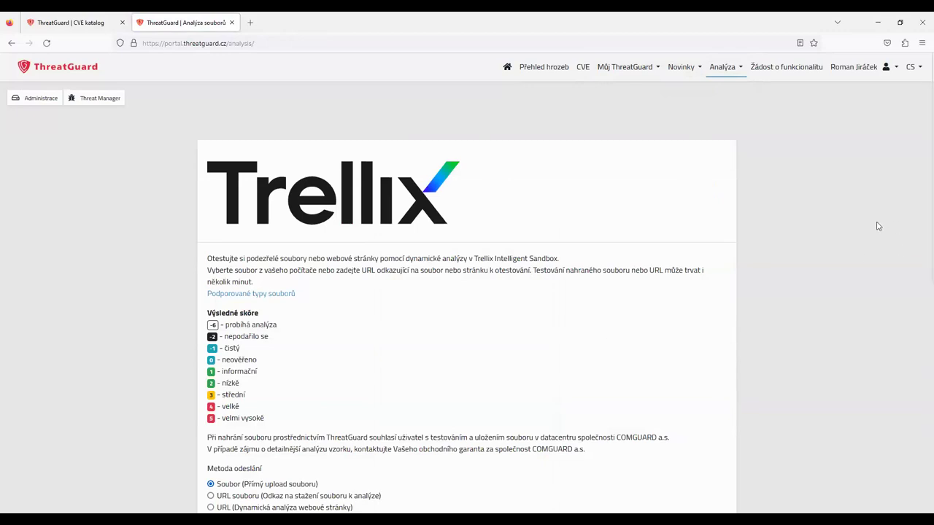
scroll(877, 226, "down", 3)
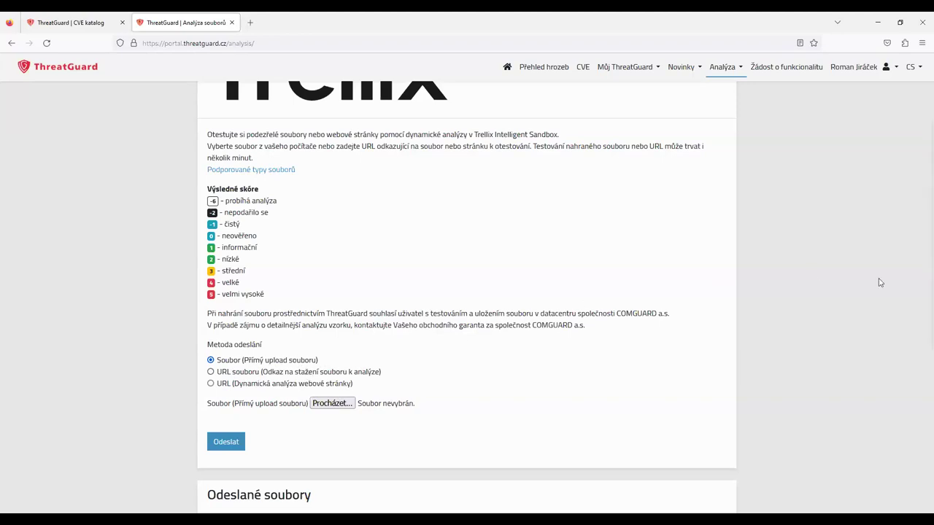
scroll(880, 283, "down", 4)
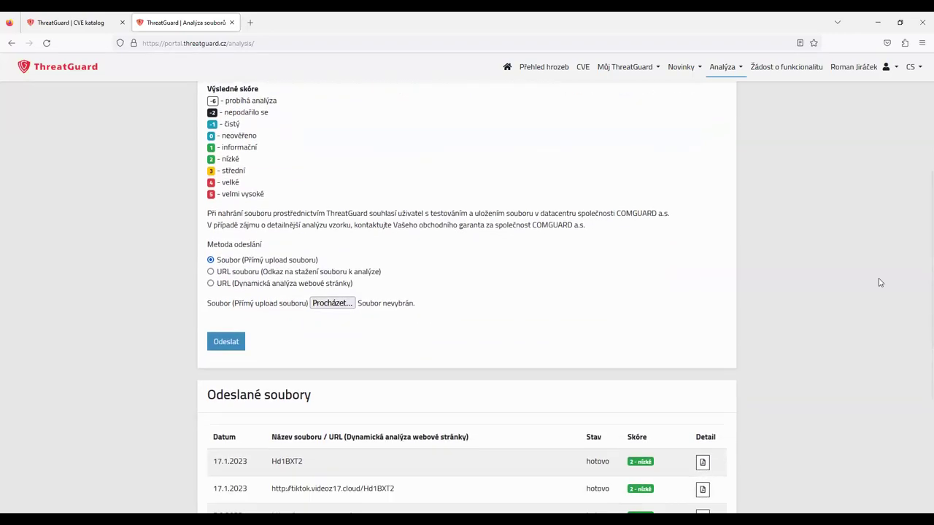
scroll(879, 283, "down", 2)
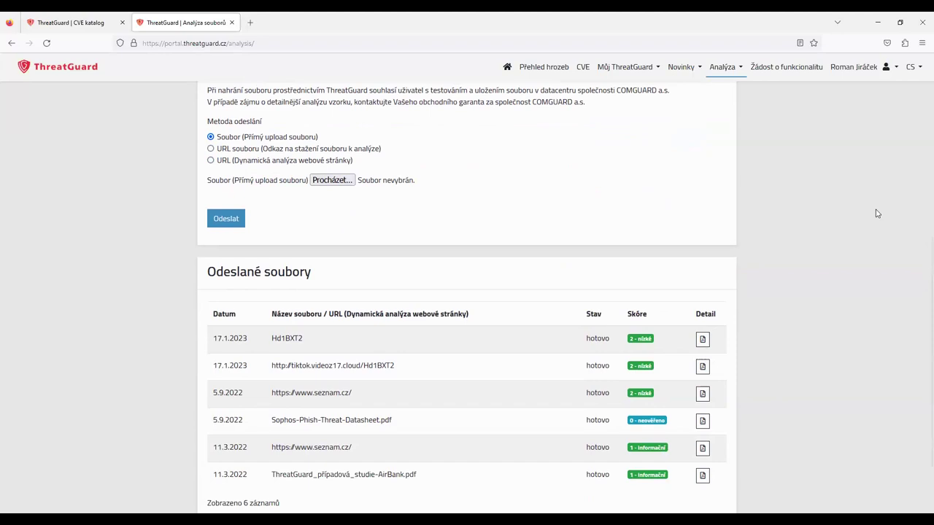
View the Whalebone domain analysis page and the feature request page (Žádost o funkcionalitu) with its submitted requests.
scroll(877, 213, "up", 5)
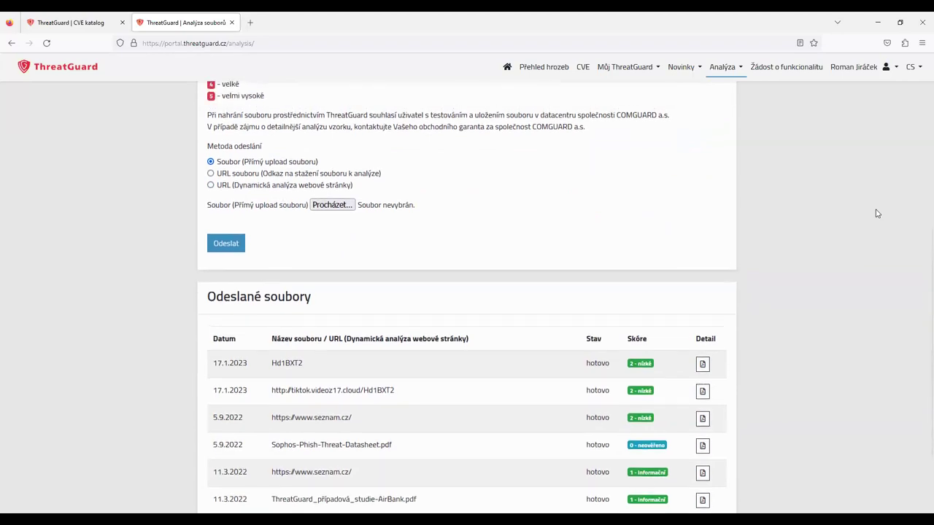
left_click(729, 67)
left_click(712, 107)
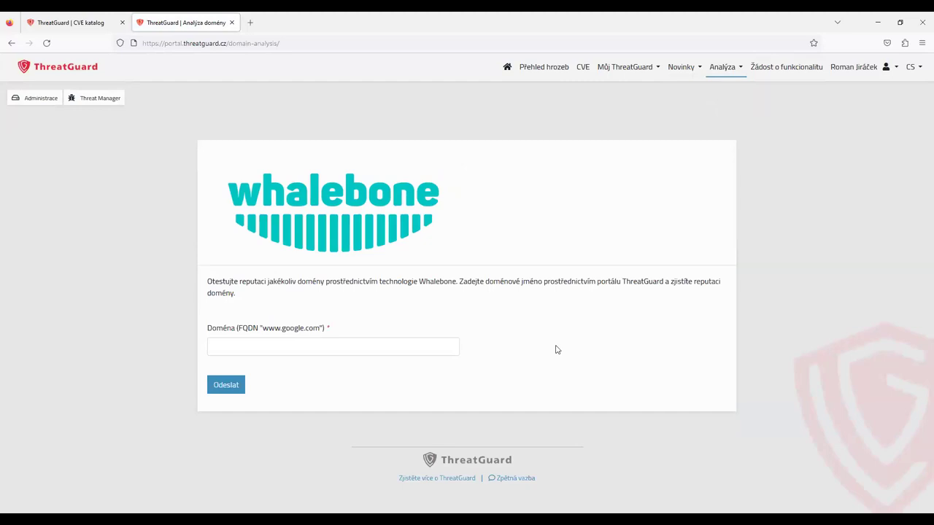
left_click(779, 67)
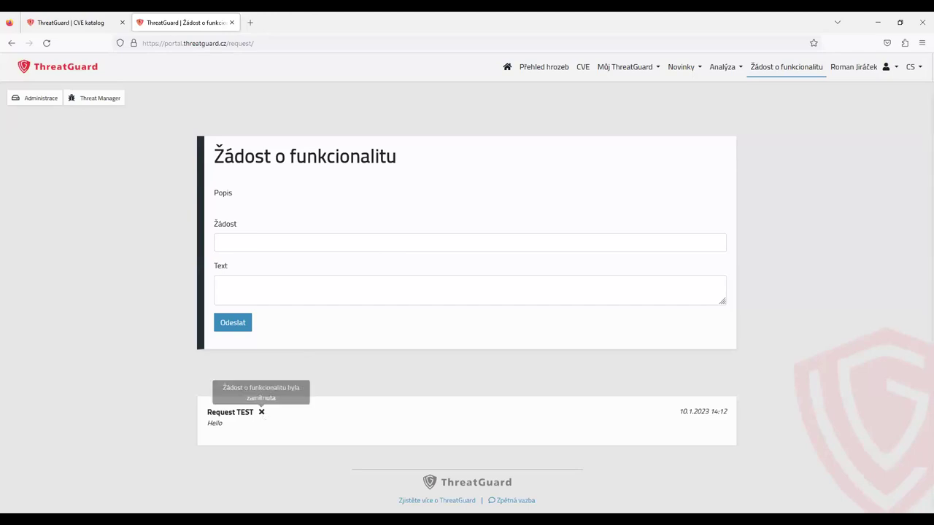
View the account's e-mail notification options (Upozornění) and the threat loading settings (Nastavení).
left_click(848, 68)
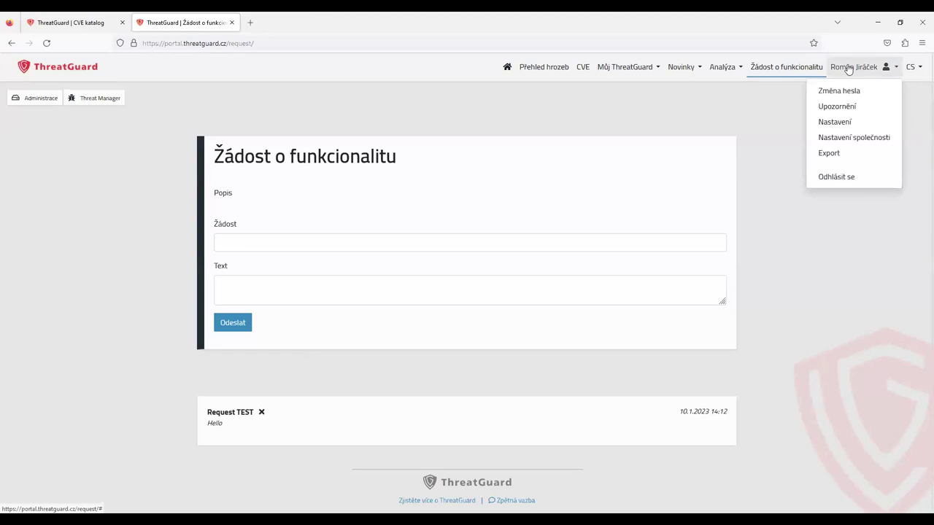
left_click(839, 107)
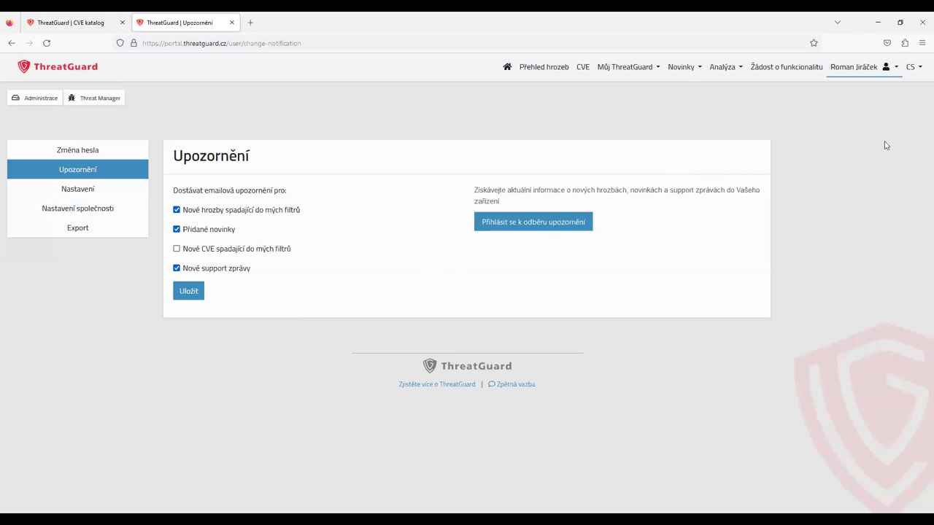
left_click(854, 73)
left_click(841, 122)
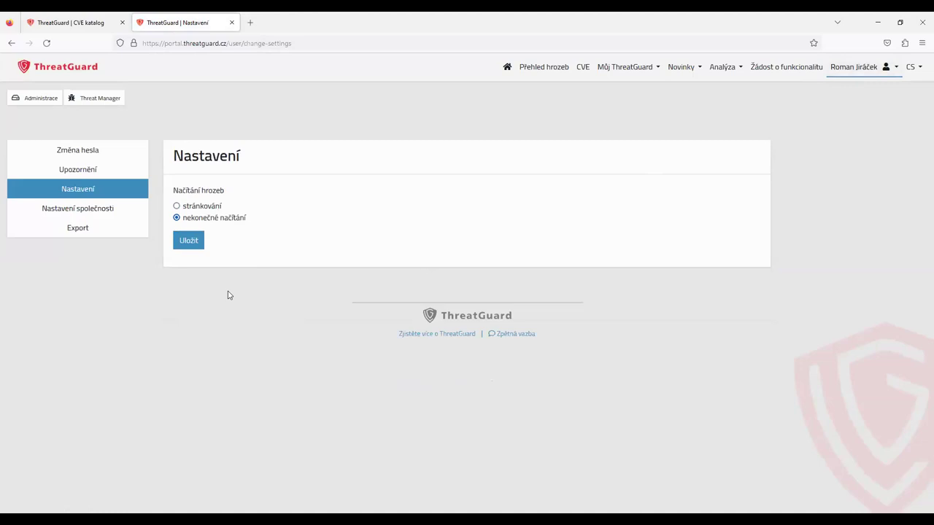
Open the company settings (Nastavení společnosti) and inspect the choices available for external sources (Externí zdroje).
left_click(867, 71)
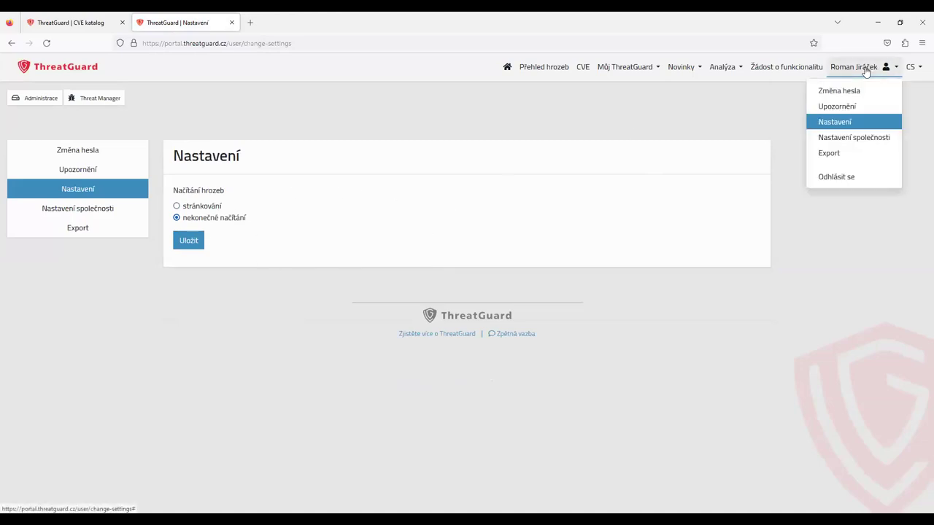
left_click(836, 143)
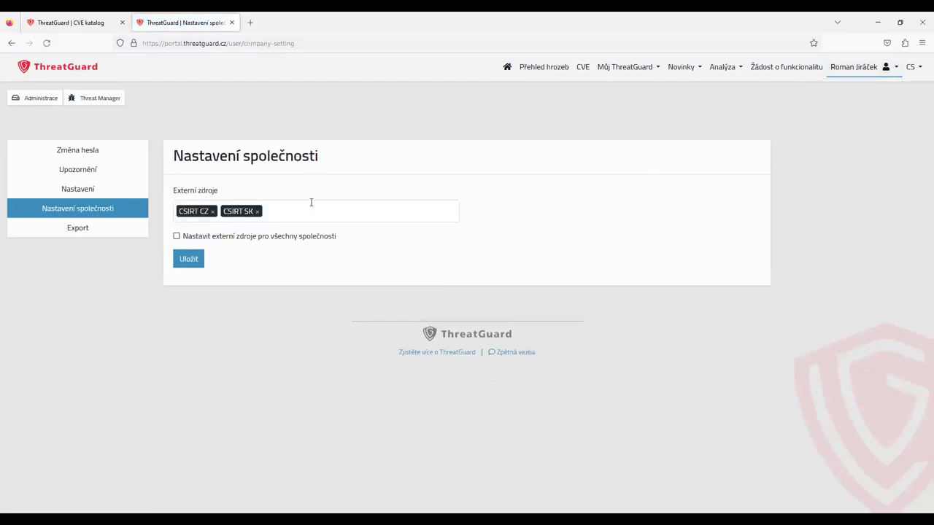
left_click(311, 203)
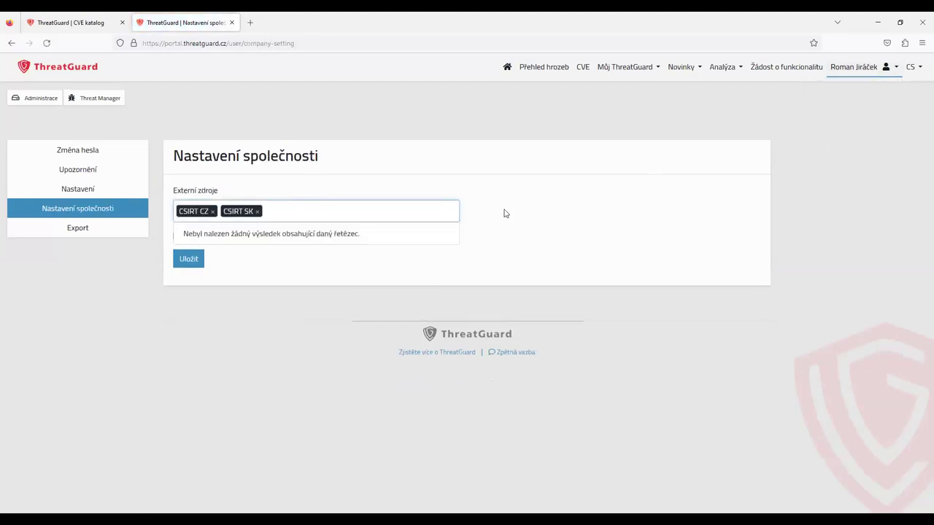
left_click(367, 274)
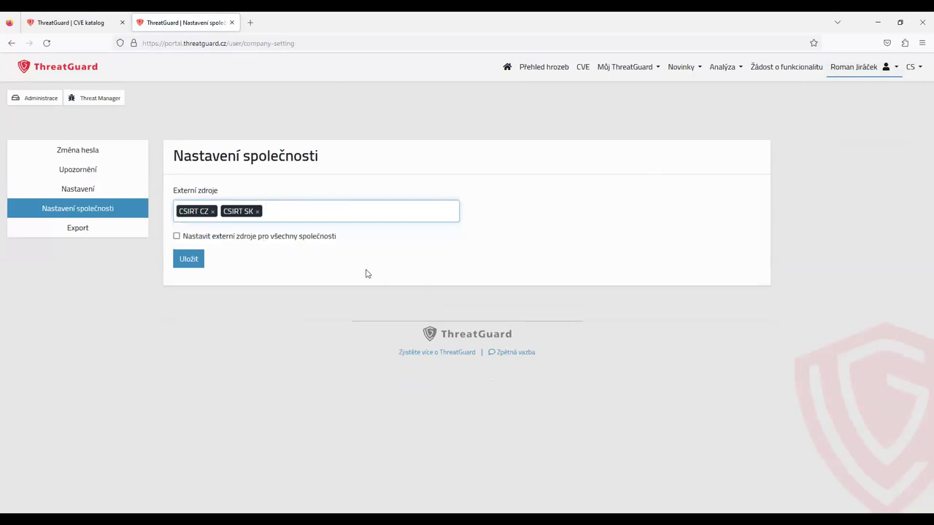
Open the XML export page of the user account and apply the Cisco/Fortinet filter to the export.
left_click(855, 74)
left_click(829, 153)
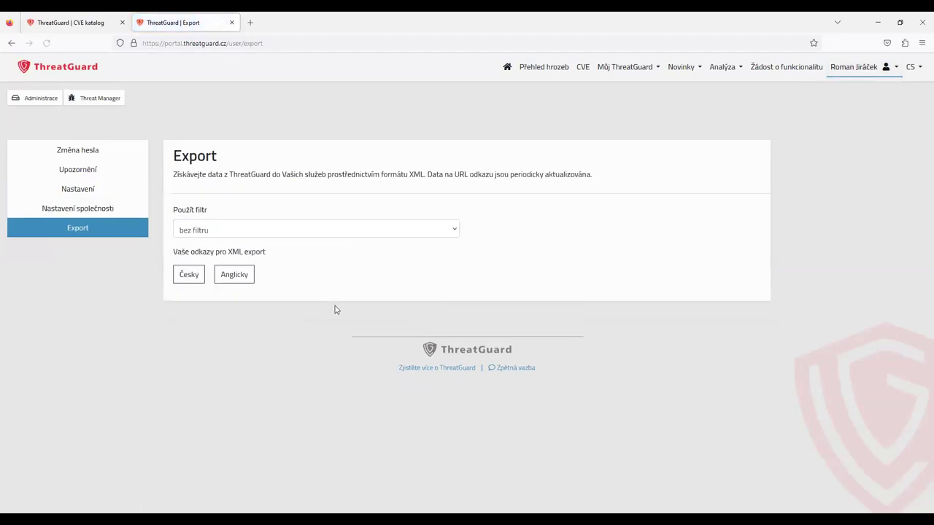
left_click(317, 231)
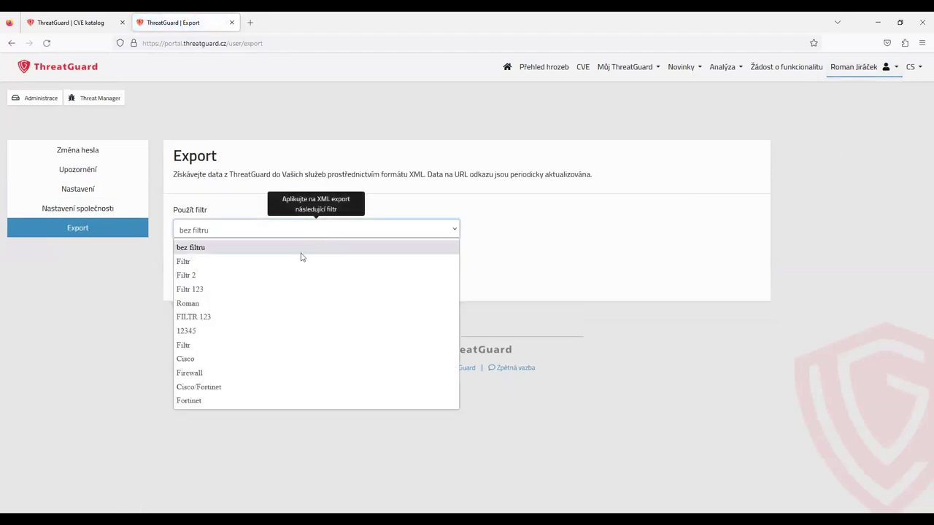
left_click(233, 386)
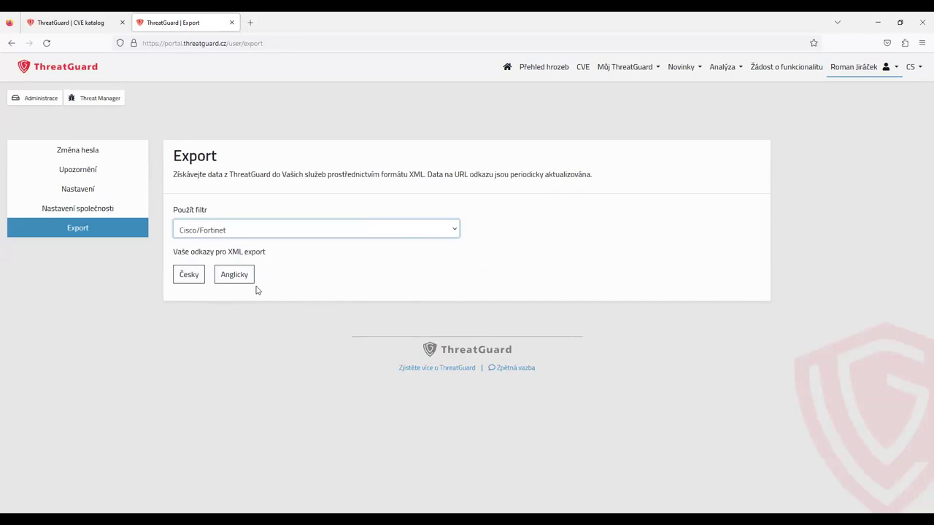
left_click(201, 282)
Check the available interface languages and open the Threat Manager project overview.
left_click(909, 67)
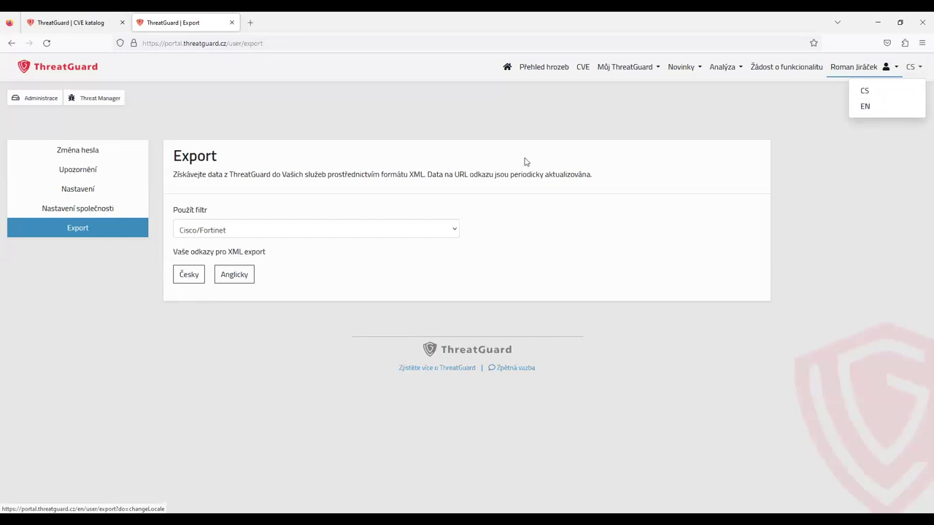
left_click(459, 129)
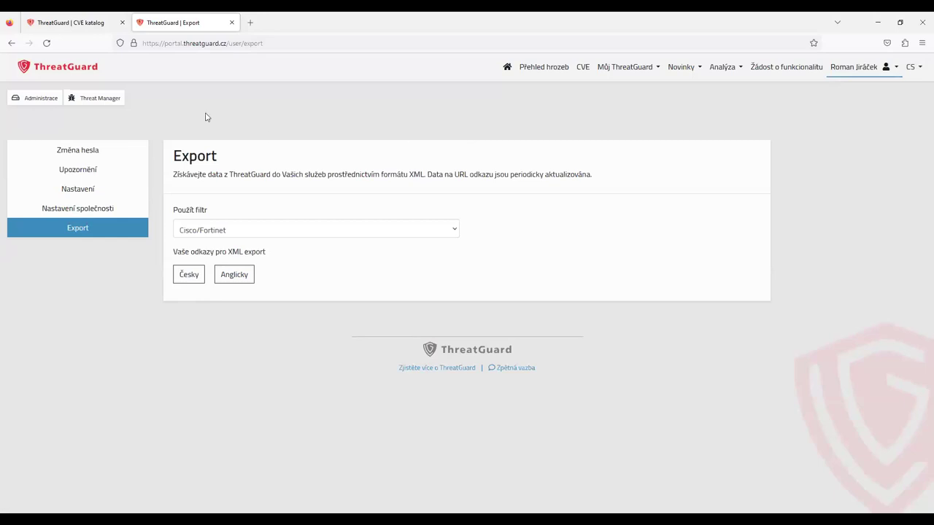
left_click(108, 103)
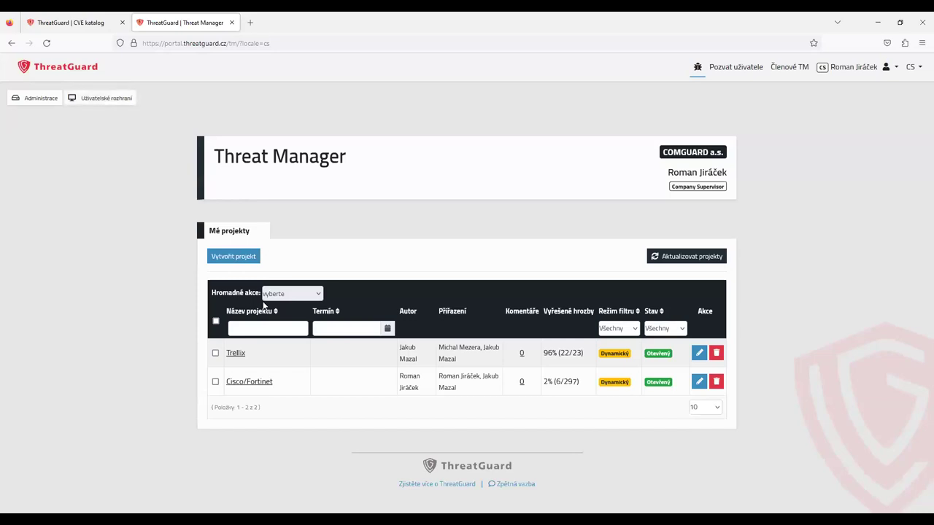
Create a new Threat Manager project named Cisco with the description "TEst" and save its basic information.
left_click(251, 257)
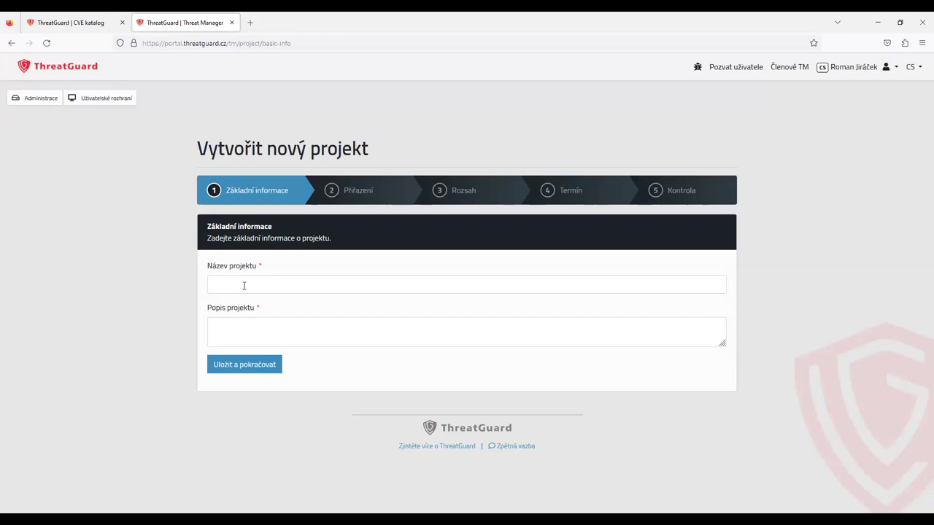
left_click(244, 286)
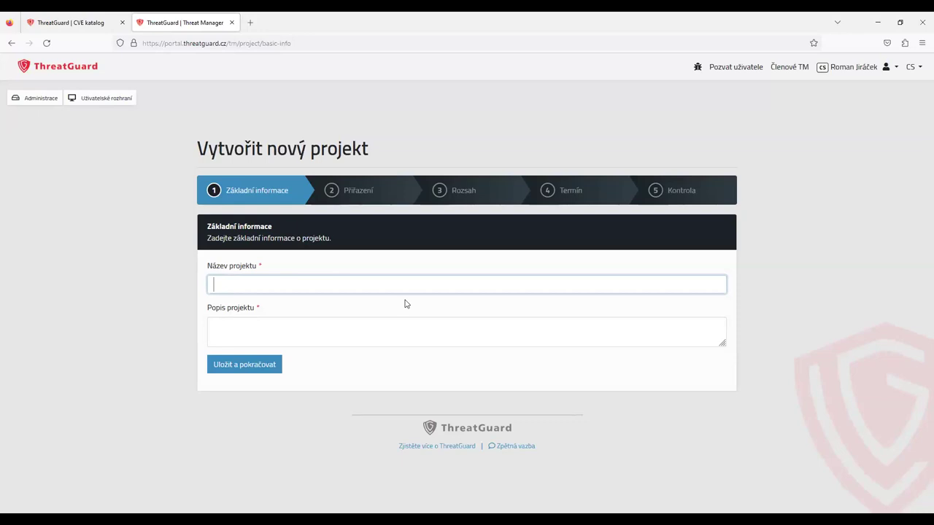
type("Cisco")
left_click(266, 364)
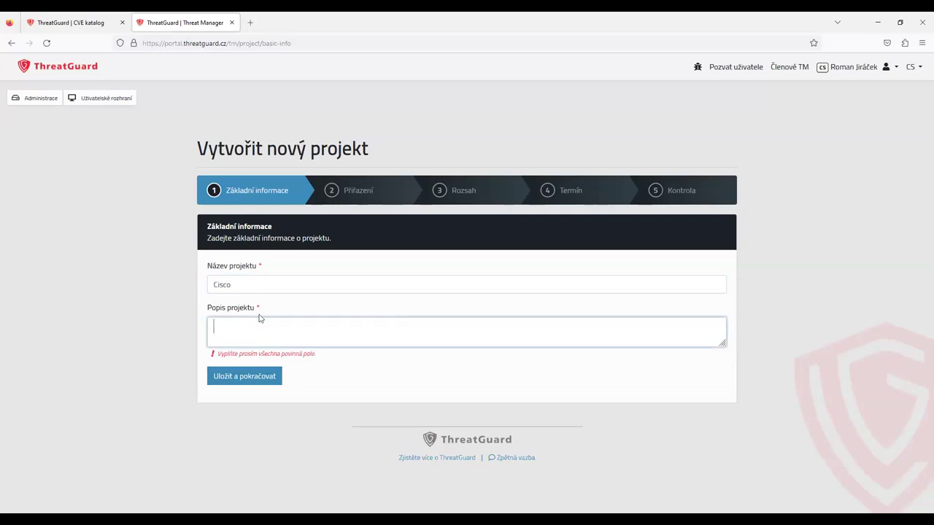
type("TEst")
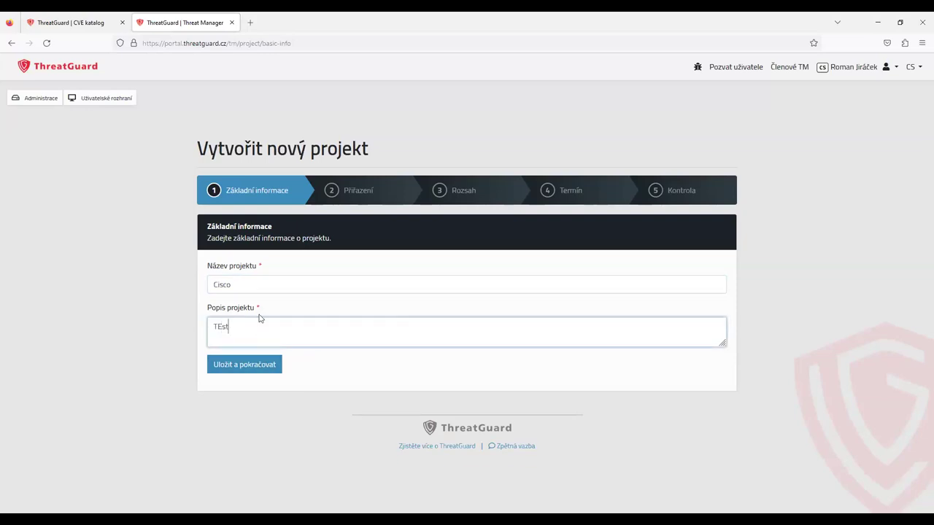
left_click(268, 369)
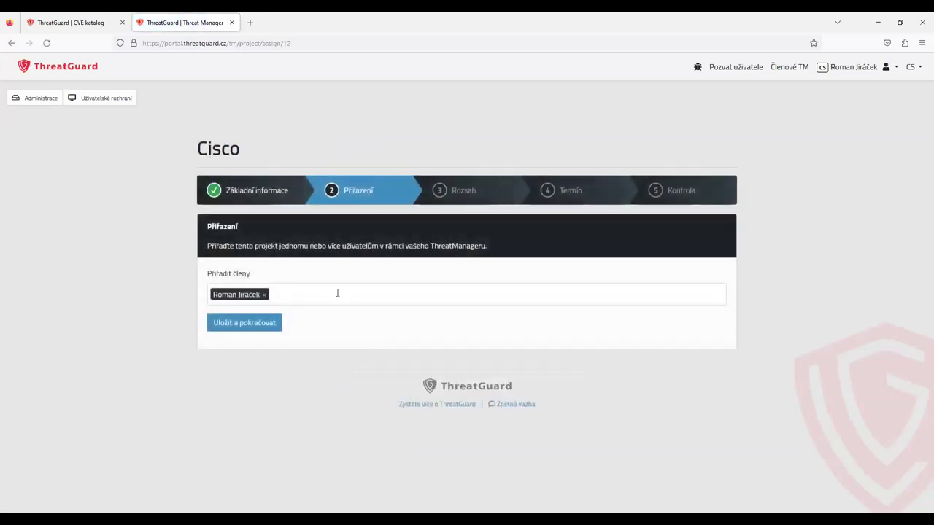
Assign one more team member to the Cisco project alongside the preselected member, and save the assignment.
left_click(328, 285)
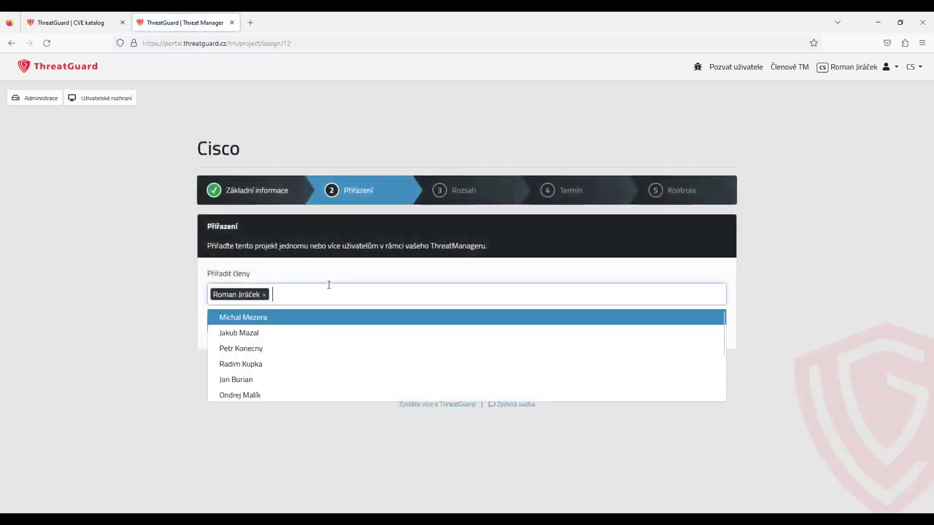
left_click(295, 335)
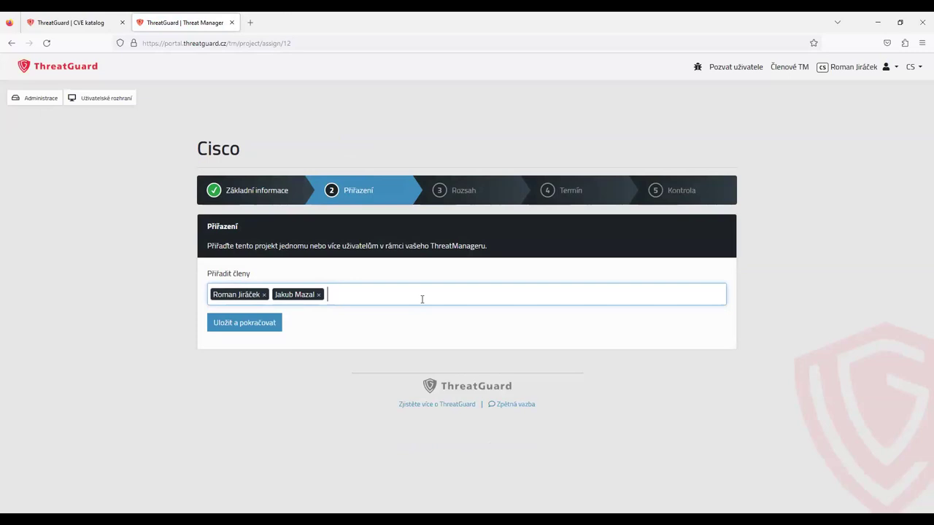
left_click(261, 332)
left_click(261, 332)
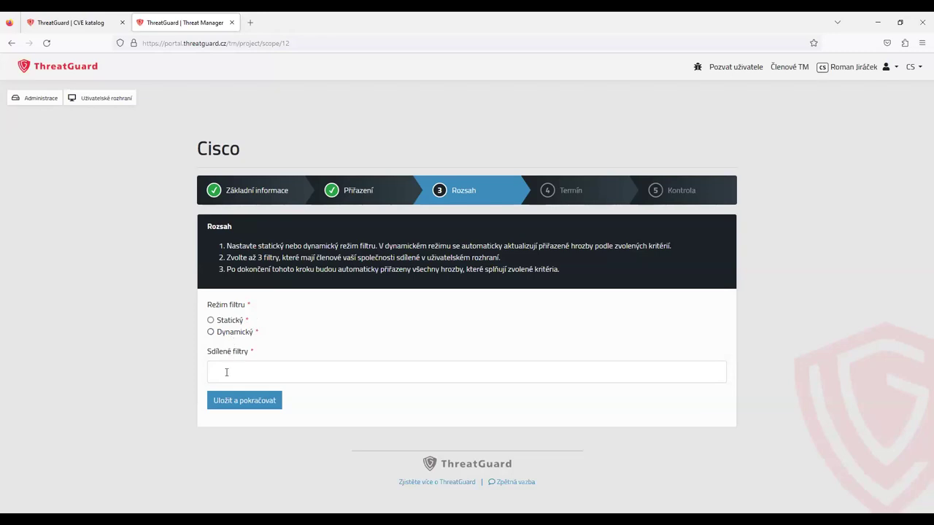
Set the project's filter mode to Dynamický, add the shared filters Cisco/Fortinet and Cisco, and save the scope.
left_click(225, 338)
left_click(225, 368)
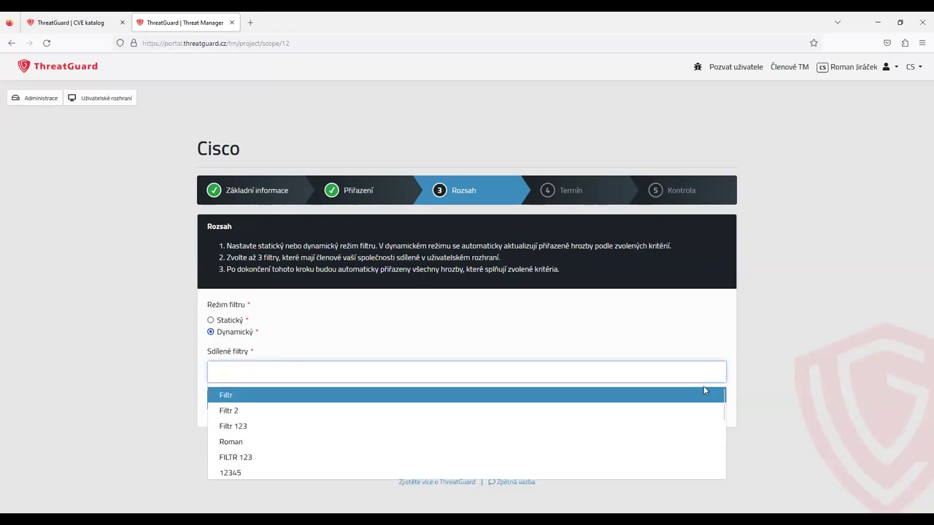
left_click_drag(722, 404, 723, 472)
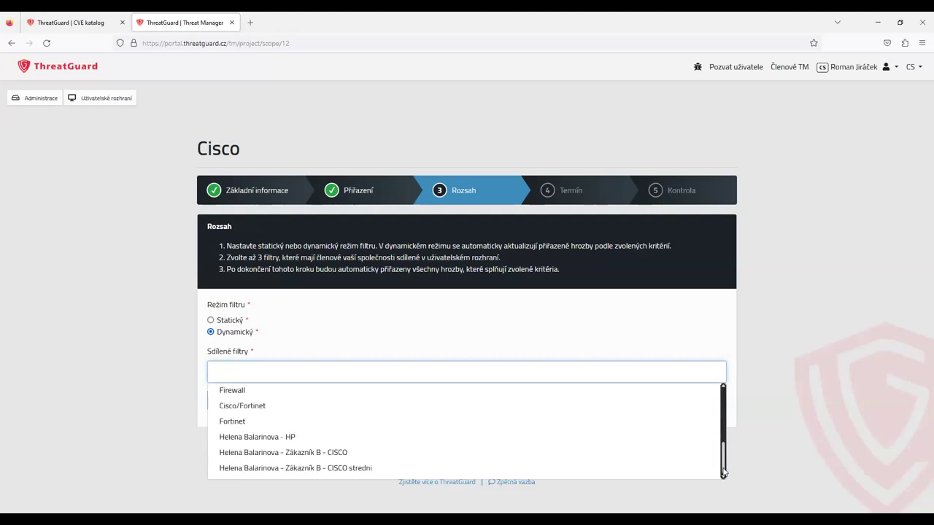
left_click(256, 406)
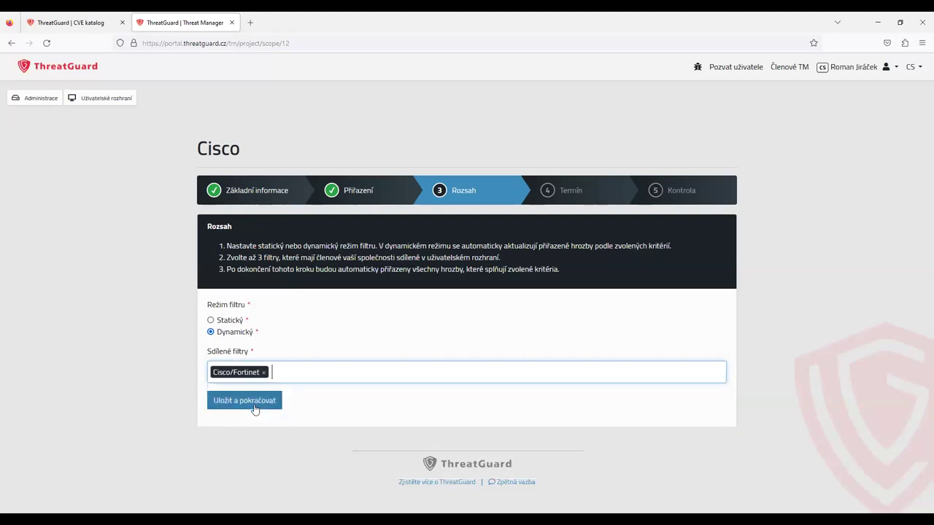
left_click(359, 371)
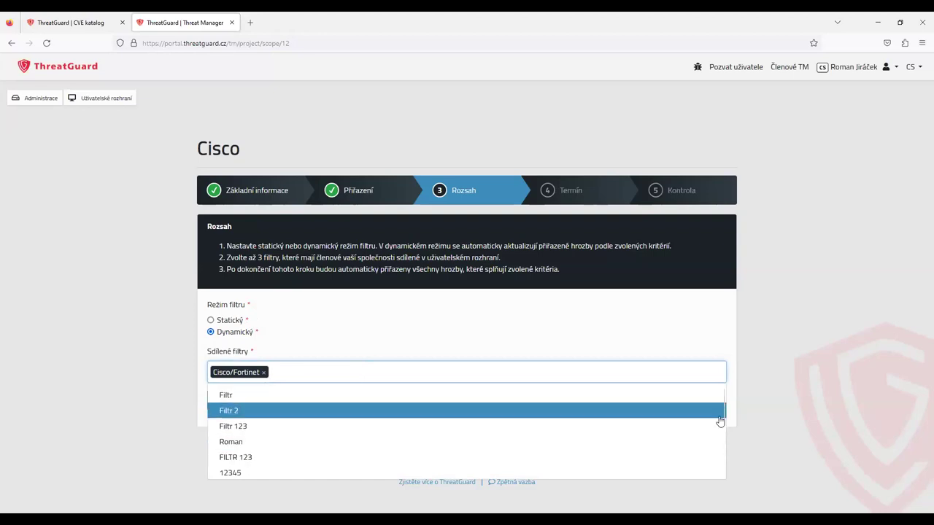
left_click_drag(720, 422, 722, 463)
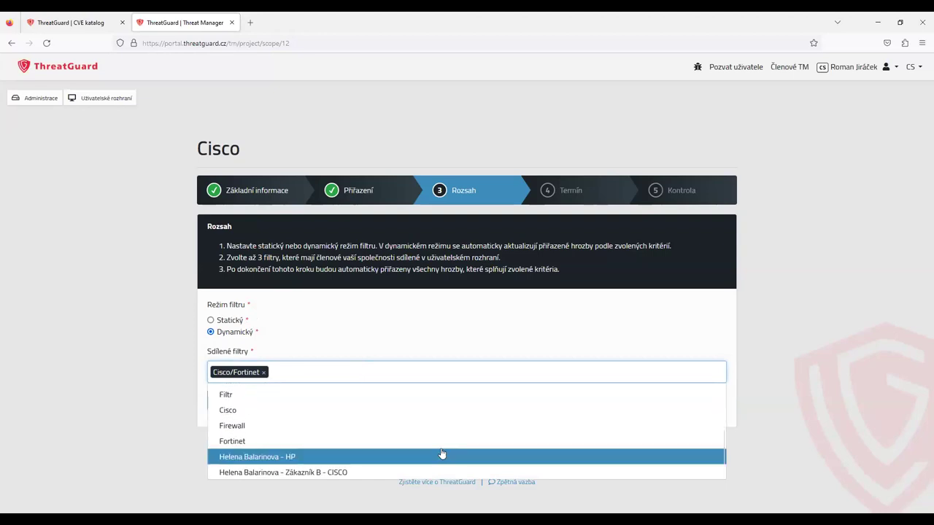
left_click(283, 411)
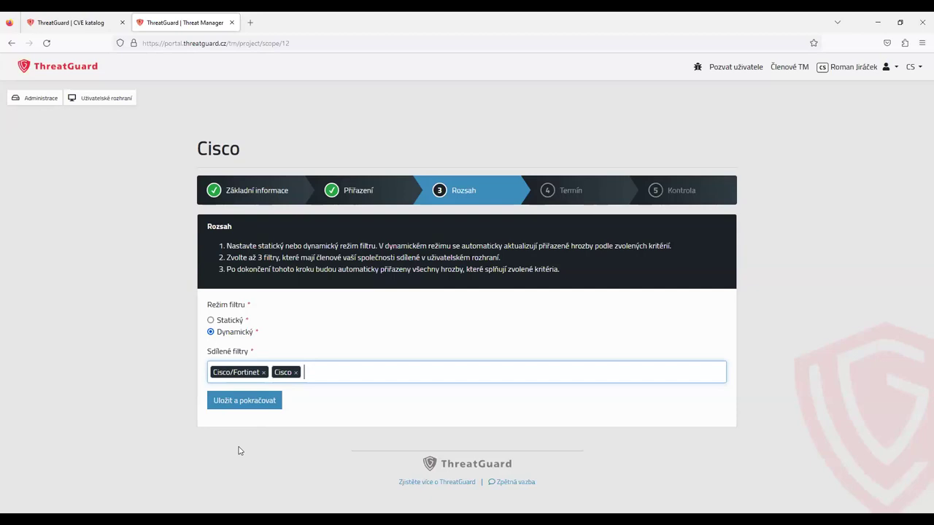
left_click(263, 409)
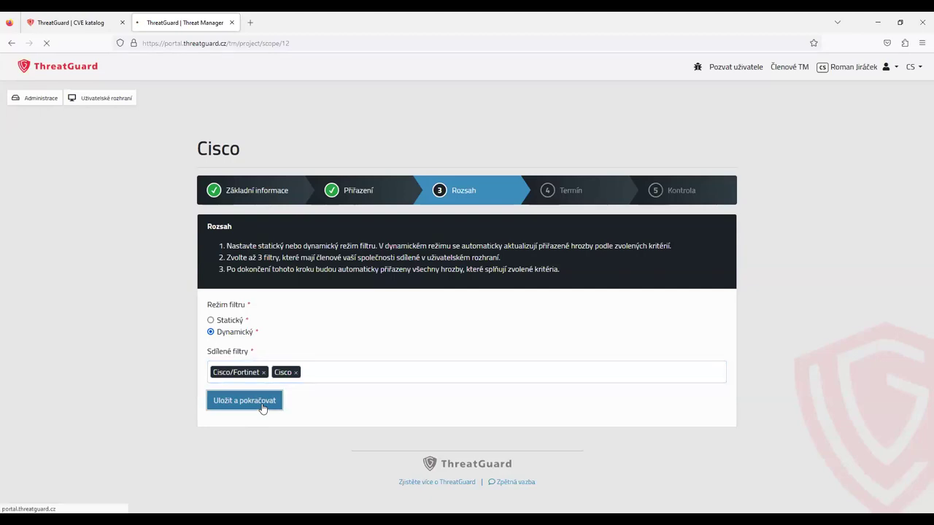
Keep the Cisco project without a deadline (Projekt nemá termín) and continue to the final check (Kontrola).
left_click(447, 288)
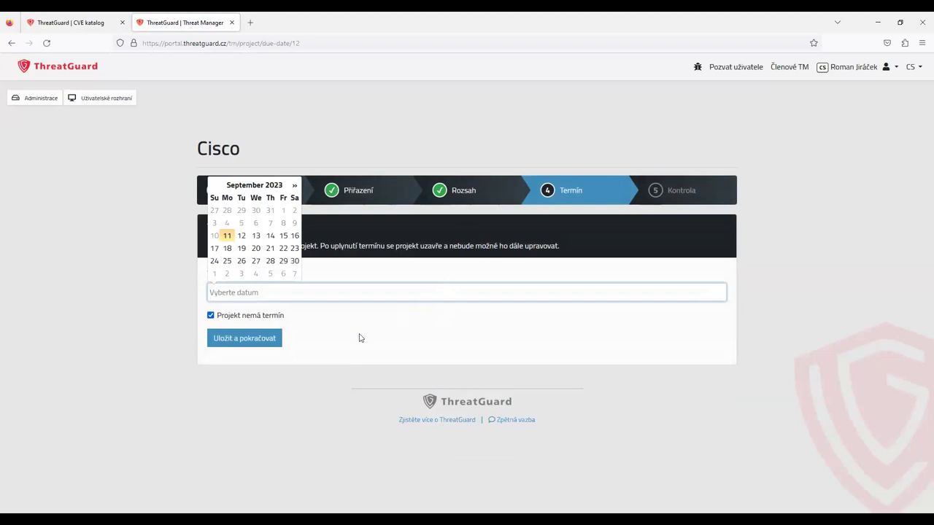
left_click(230, 340)
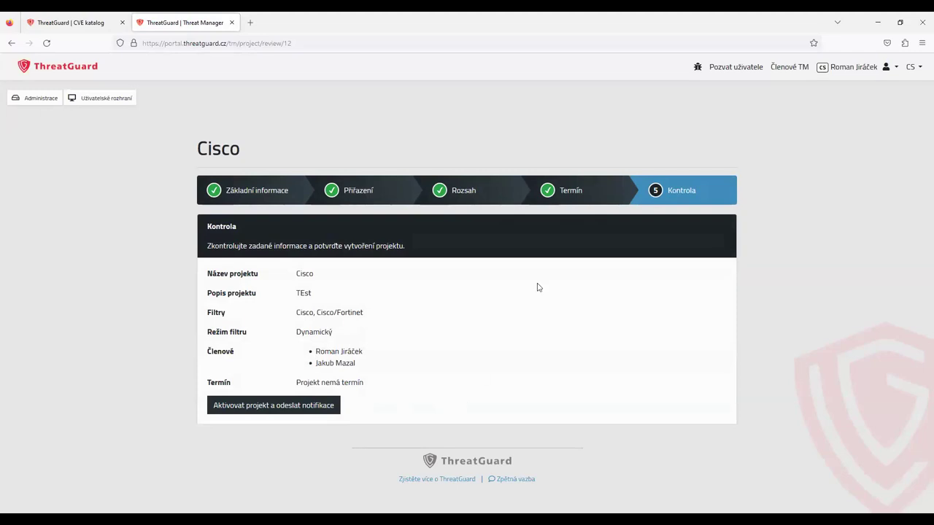
Return to the Threat Manager project list and open the details of the Cisco/Fortinet project.
left_click(697, 67)
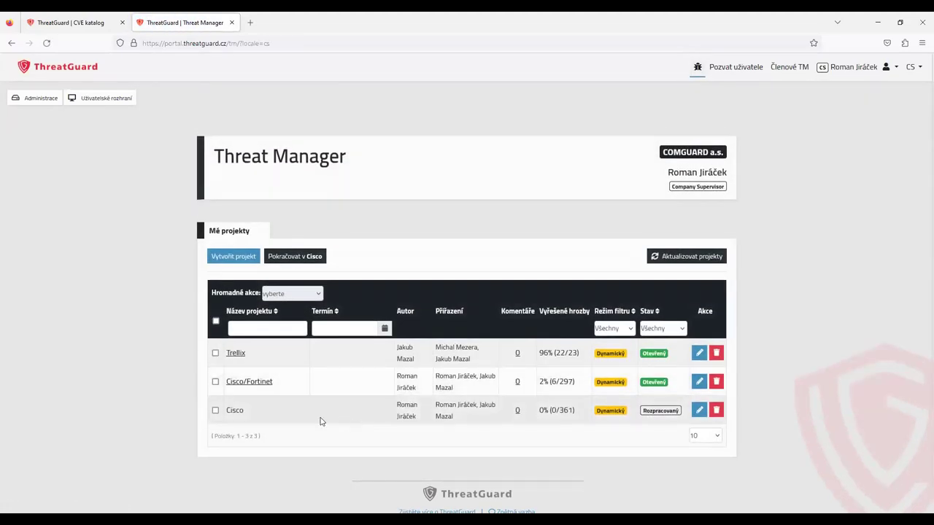
left_click(251, 383)
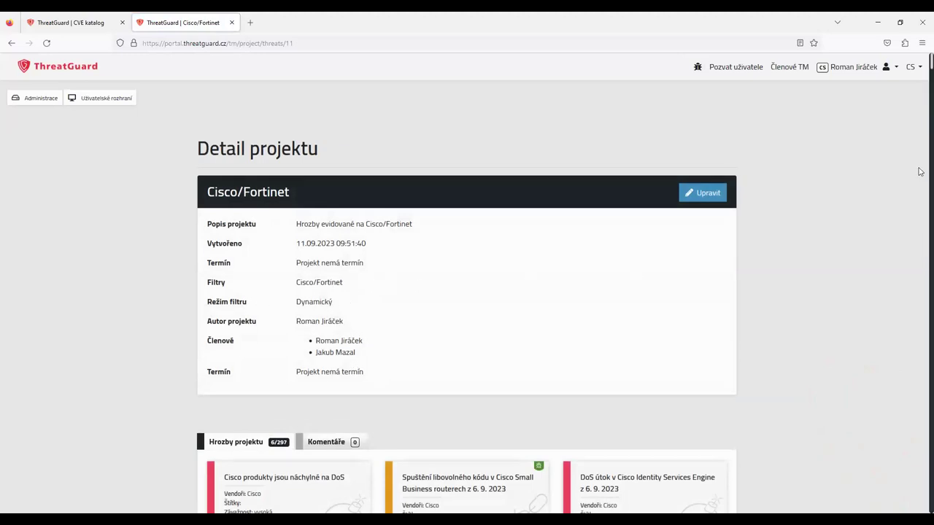
Browse the Cisco/Fortinet project's threats, open the Cisco Small Business routers report from 6. 9. 2023, and review it through its comments.
scroll(919, 208, "down", 5)
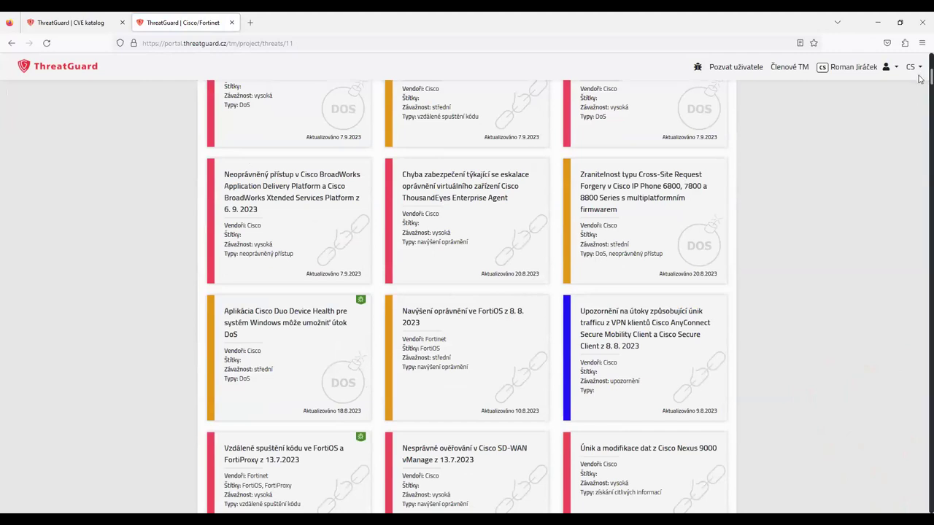
scroll(919, 79, "up", 3)
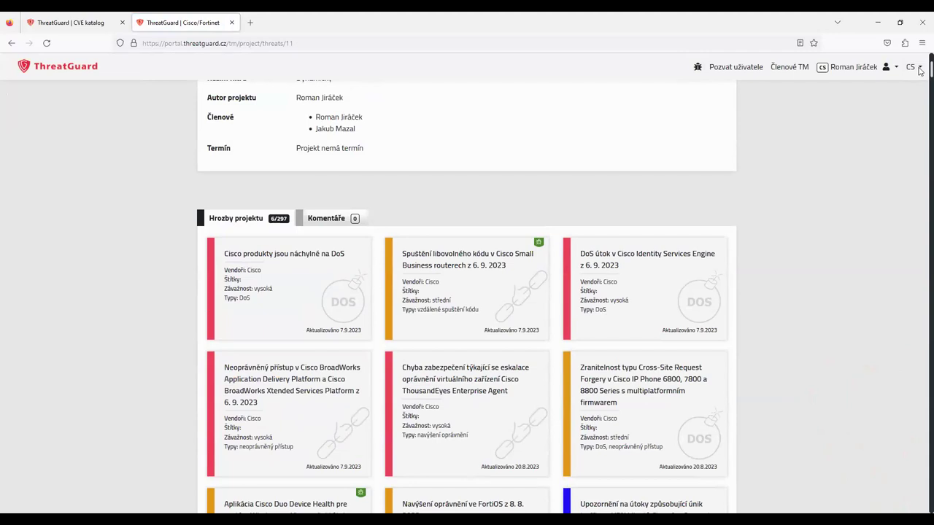
left_click(480, 300)
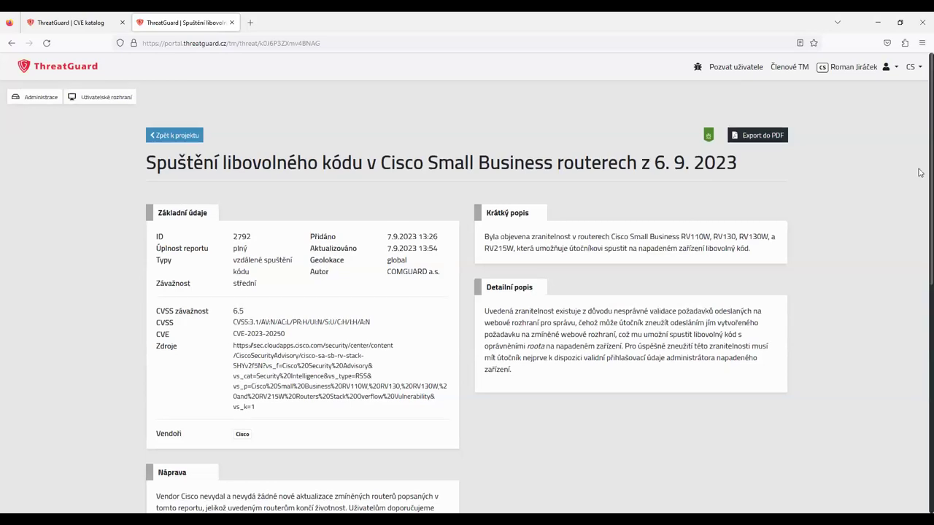
scroll(920, 182, "down", 3)
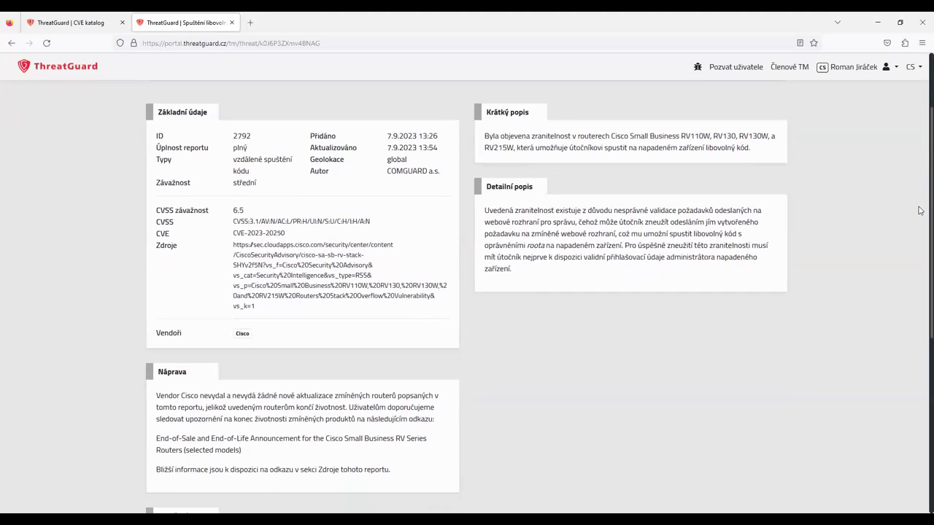
scroll(920, 216, "down", 2)
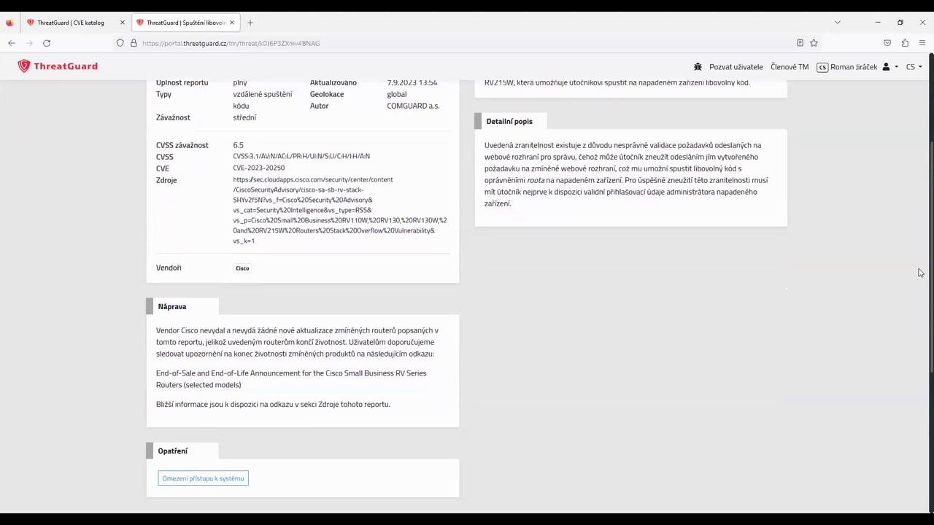
scroll(917, 271, "down", 5)
scroll(920, 365, "down", 2)
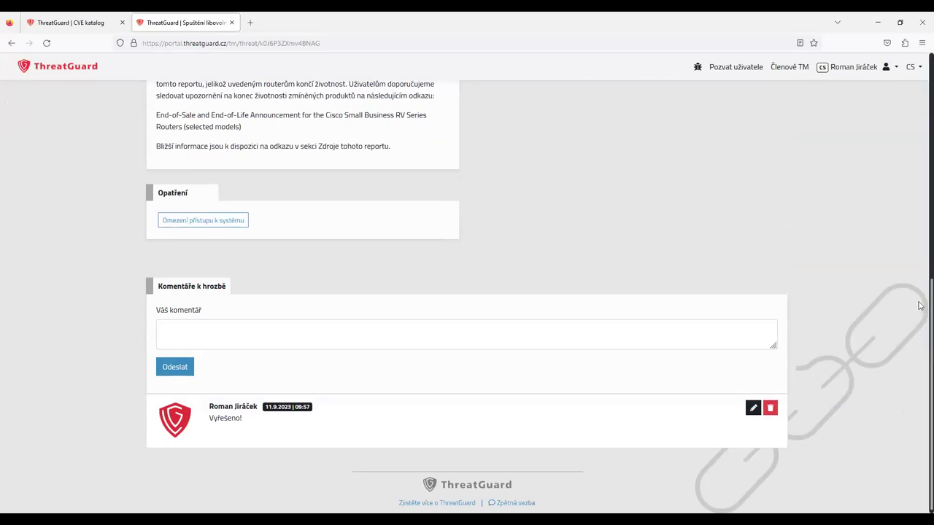
scroll(919, 188, "up", 5)
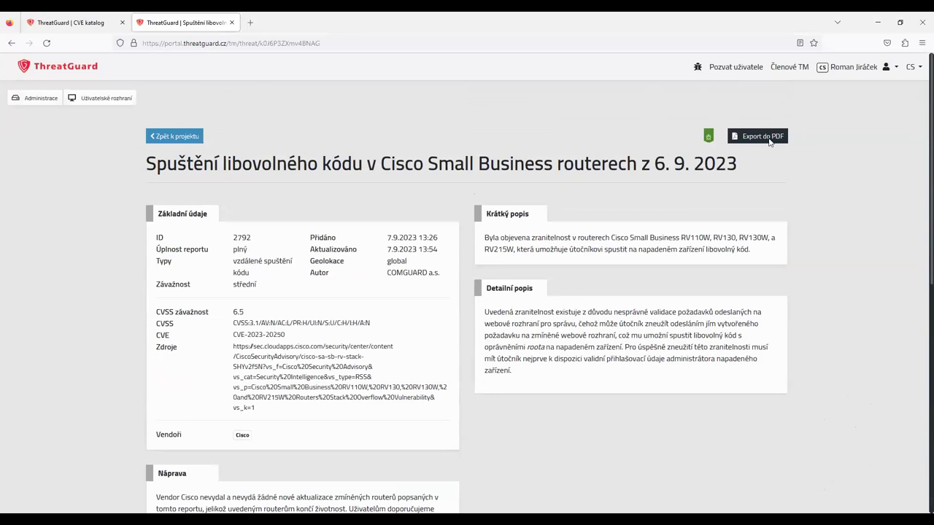
Open the Threat Manager user invitation form (Pozvat uživatele) and place the cursor in its Email field.
left_click(727, 64)
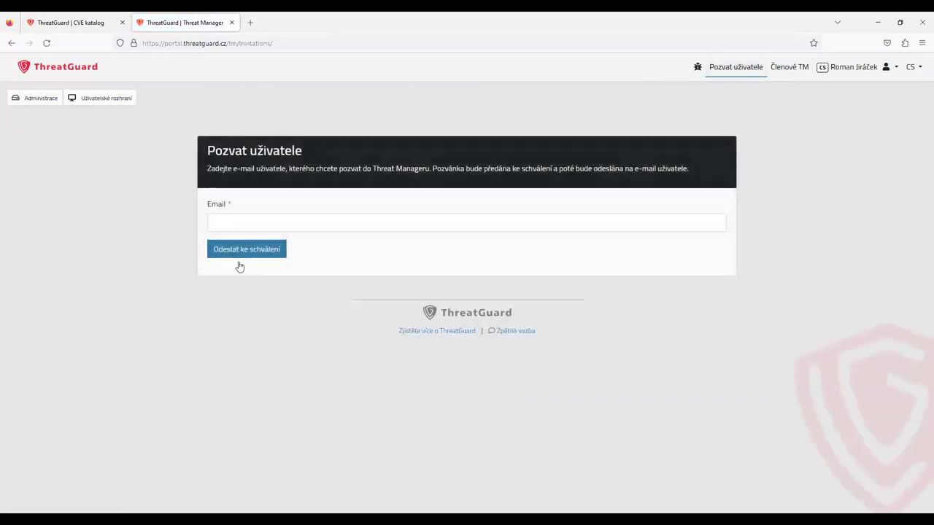
left_click(225, 220)
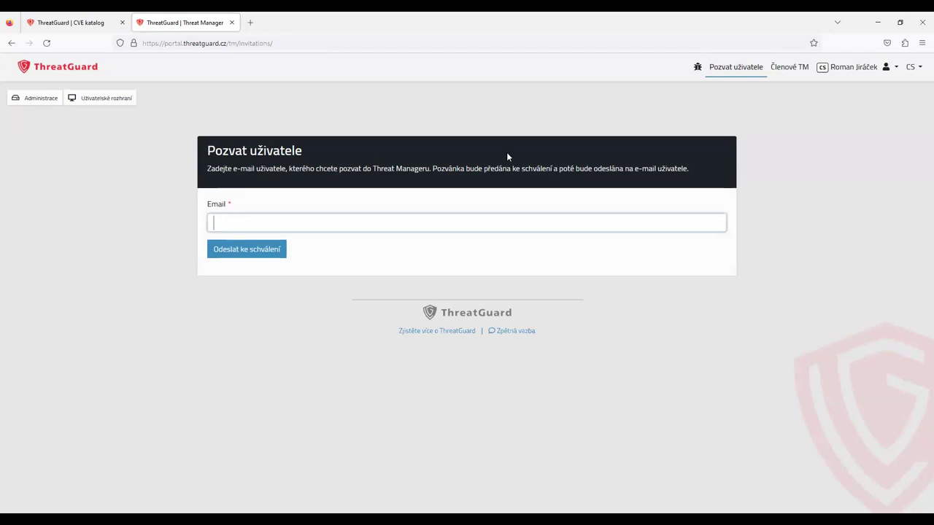
Inspect the role choices for an Operátor in the Threat Manager member list without changing the role, and return to the project list.
left_click(793, 70)
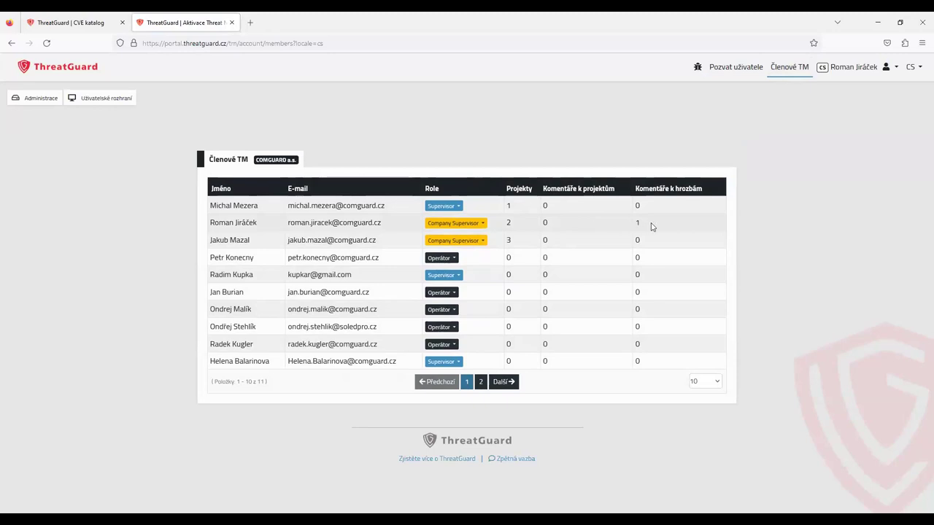
left_click(441, 327)
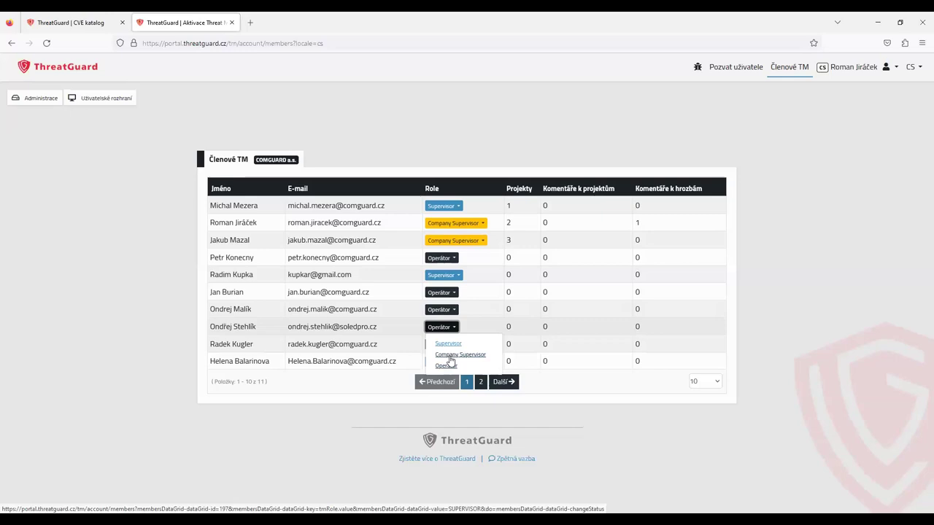
left_click(369, 383)
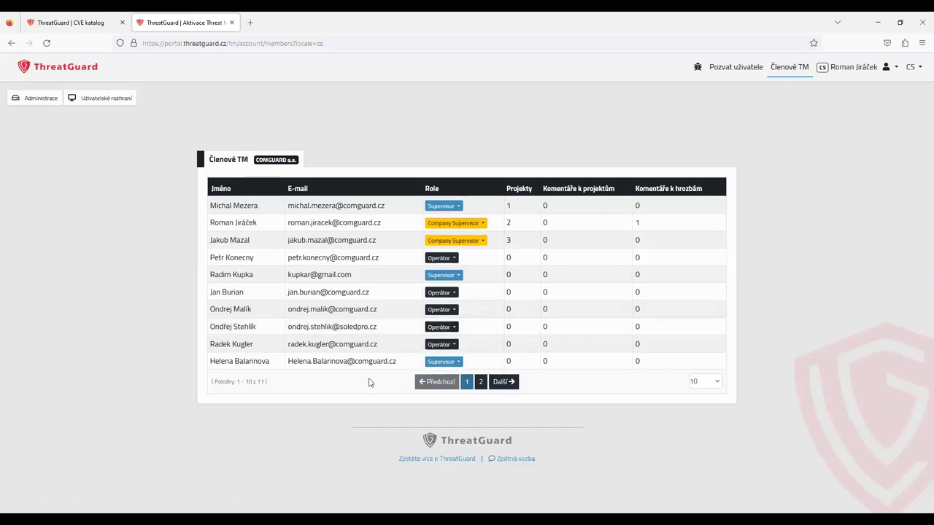
left_click(698, 67)
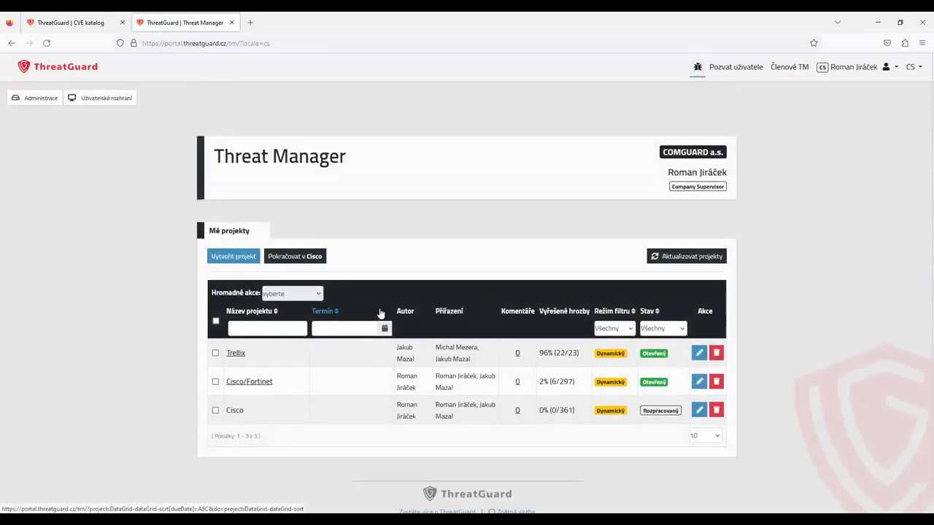